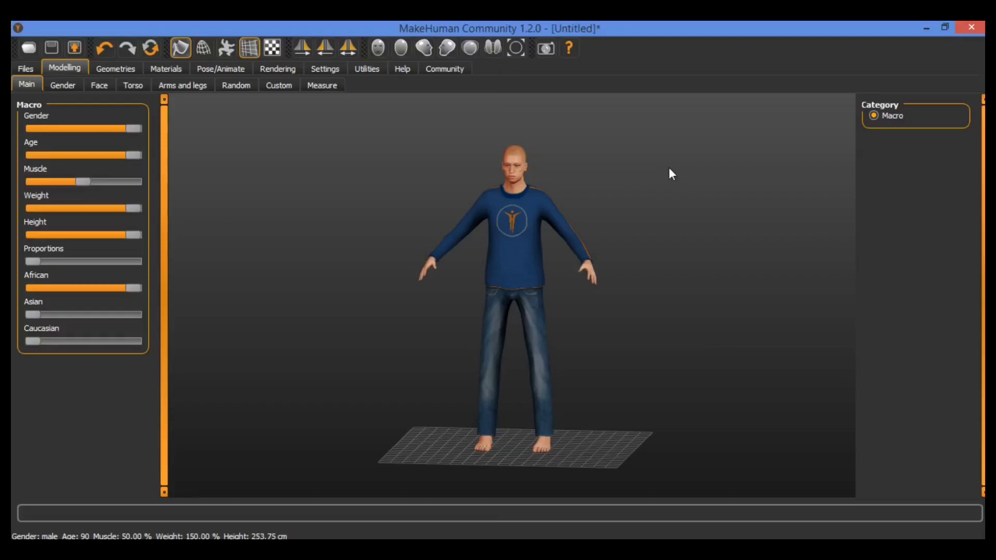
Step: Examine the clothed male figure from the front, the side and both three-quarter angles, at full length and close up
{"action": "left_click_drag", "start_coordinate": [522, 239], "coordinate": [483, 250]}
{"action": "left_click_drag", "start_coordinate": [567, 234], "coordinate": [582, 232]}
{"action": "scroll", "coordinate": [582, 233], "scroll_direction": "up", "scroll_amount": 5}
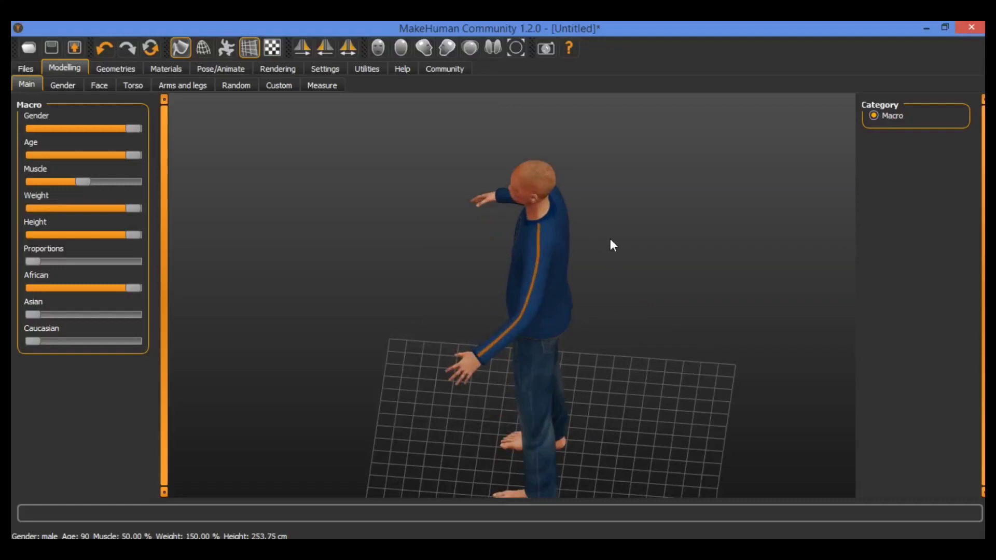
{"action": "left_click_drag", "start_coordinate": [600, 235], "coordinate": [695, 170]}
{"action": "scroll", "coordinate": [696, 170], "scroll_direction": "down", "scroll_amount": 5}
{"action": "scroll", "coordinate": [693, 175], "scroll_direction": "up", "scroll_amount": 5}
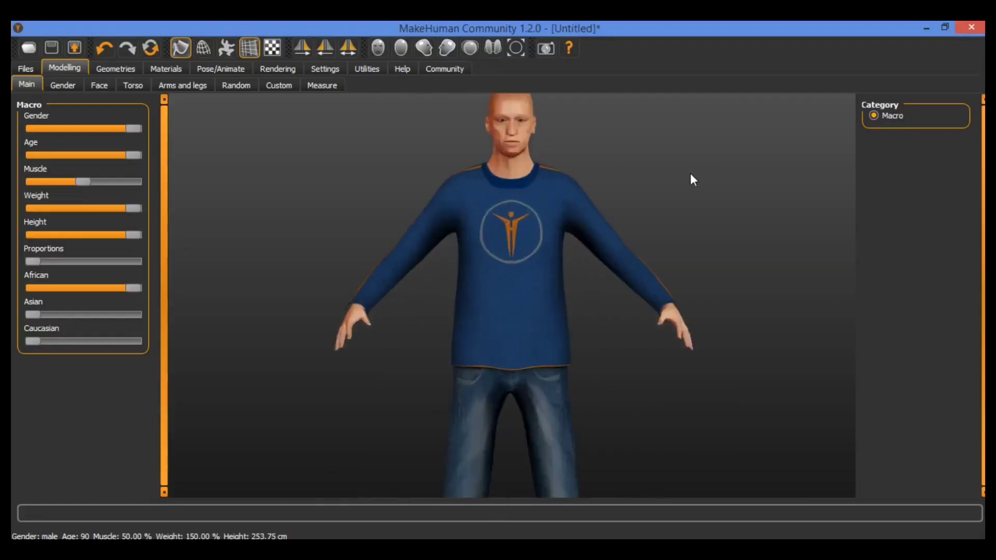
{"action": "left_click_drag", "start_coordinate": [574, 229], "coordinate": [629, 211]}
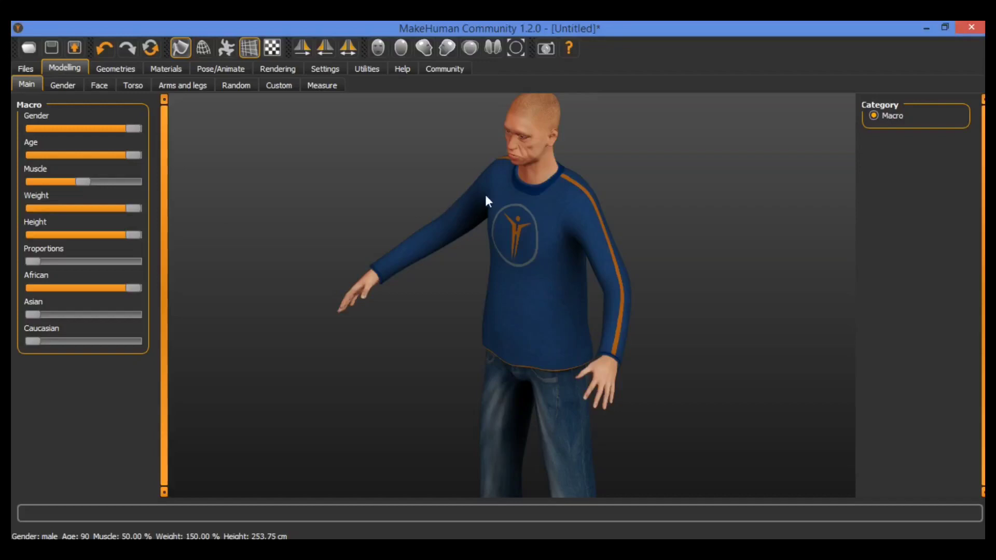
{"action": "left_click_drag", "start_coordinate": [478, 210], "coordinate": [624, 198]}
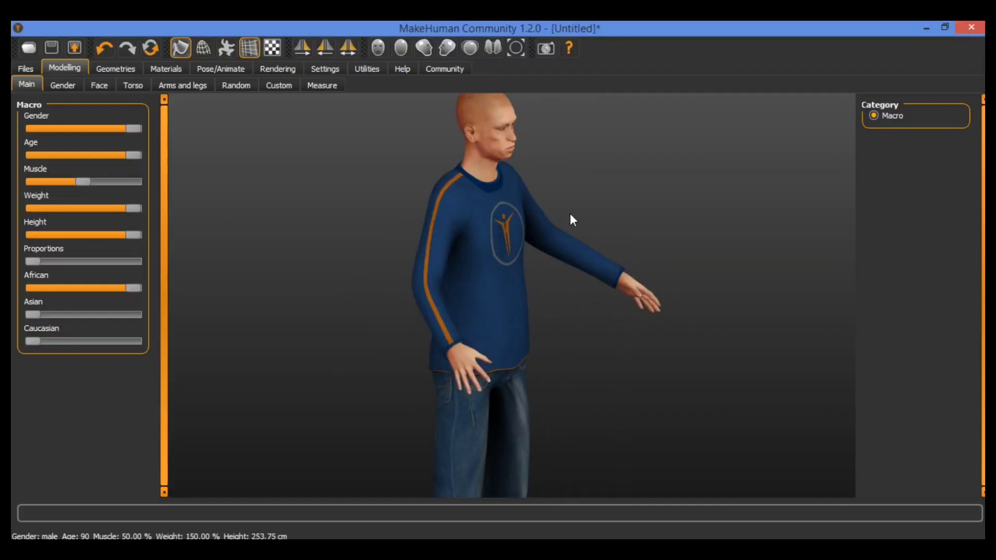
{"action": "scroll", "coordinate": [568, 213], "scroll_direction": "up", "scroll_amount": 3}
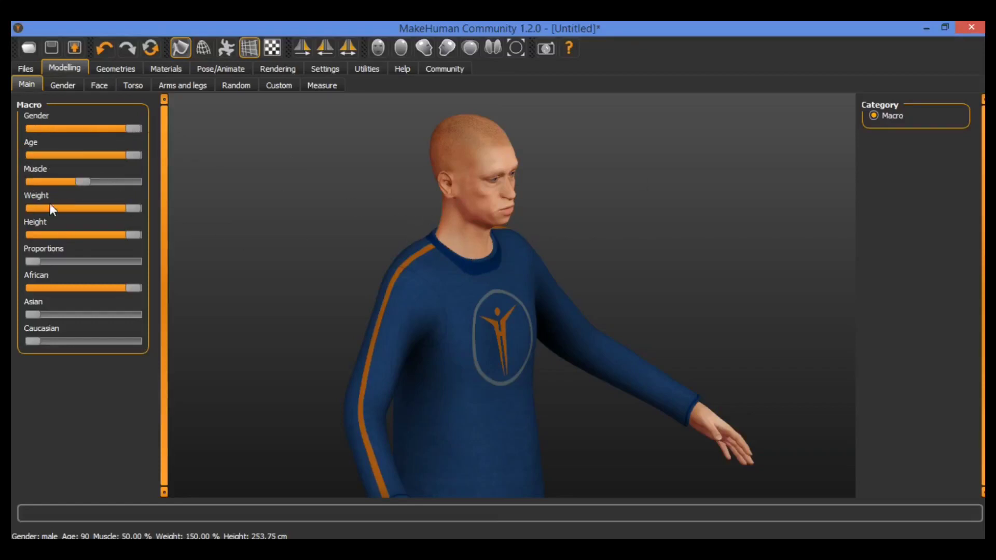
{"action": "left_click_drag", "start_coordinate": [609, 261], "coordinate": [487, 259]}
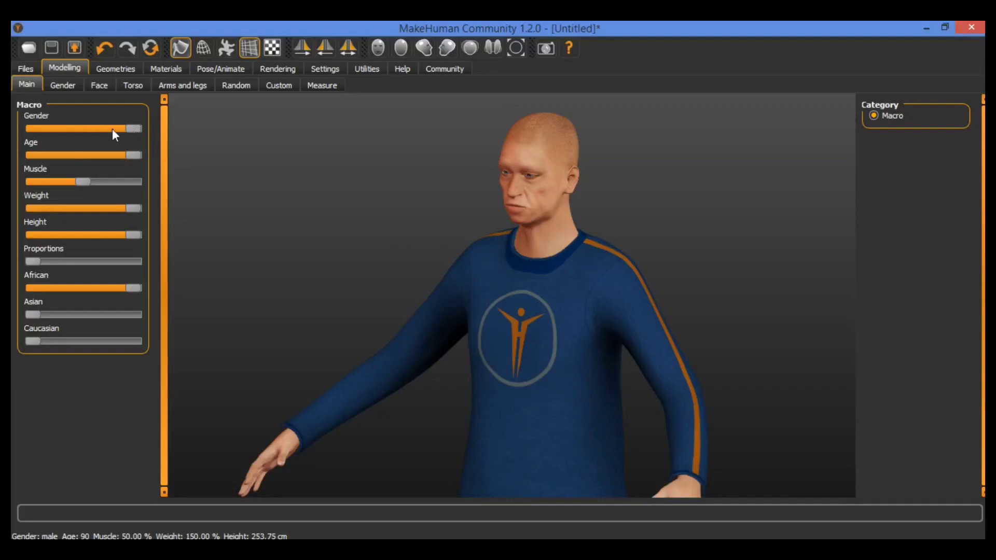
Step: Set the figure's gender to fully male and lower its age to 1
{"action": "left_click_drag", "start_coordinate": [86, 130], "coordinate": [165, 136]}
{"action": "left_click_drag", "start_coordinate": [133, 155], "coordinate": [15, 151]}
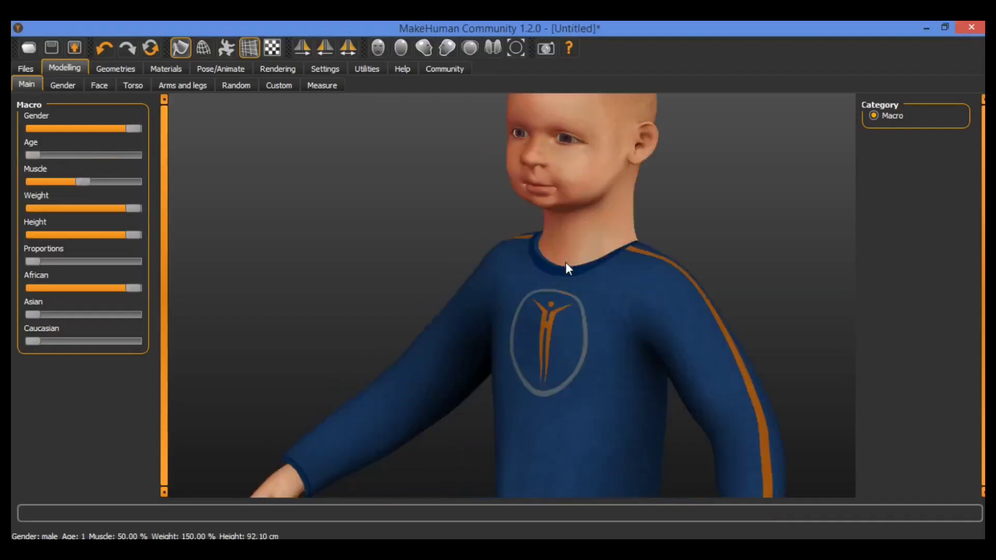
Step: Examine the child figure from above and from the front, at full length and close to the head
{"action": "scroll", "coordinate": [565, 262], "scroll_direction": "down", "scroll_amount": 5}
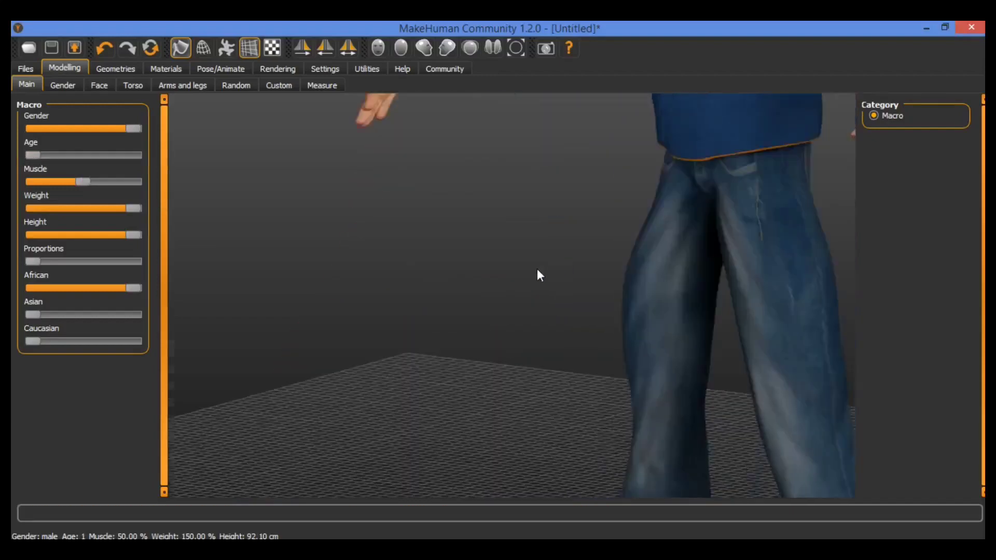
{"action": "left_click_drag", "start_coordinate": [598, 222], "coordinate": [578, 219]}
{"action": "left_click_drag", "start_coordinate": [601, 120], "coordinate": [621, 182]}
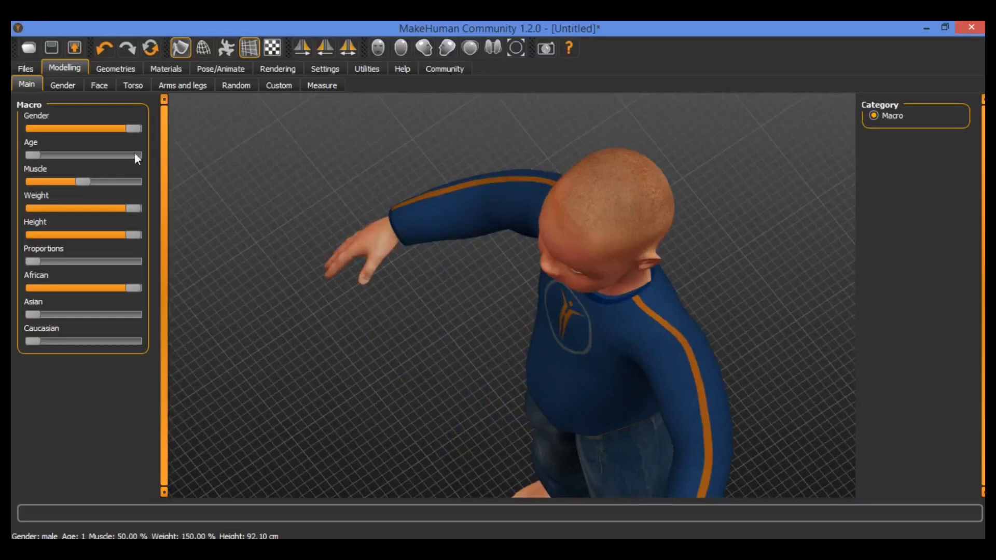
{"action": "scroll", "coordinate": [566, 213], "scroll_direction": "up", "scroll_amount": 3}
{"action": "scroll", "coordinate": [566, 213], "scroll_direction": "down", "scroll_amount": 4}
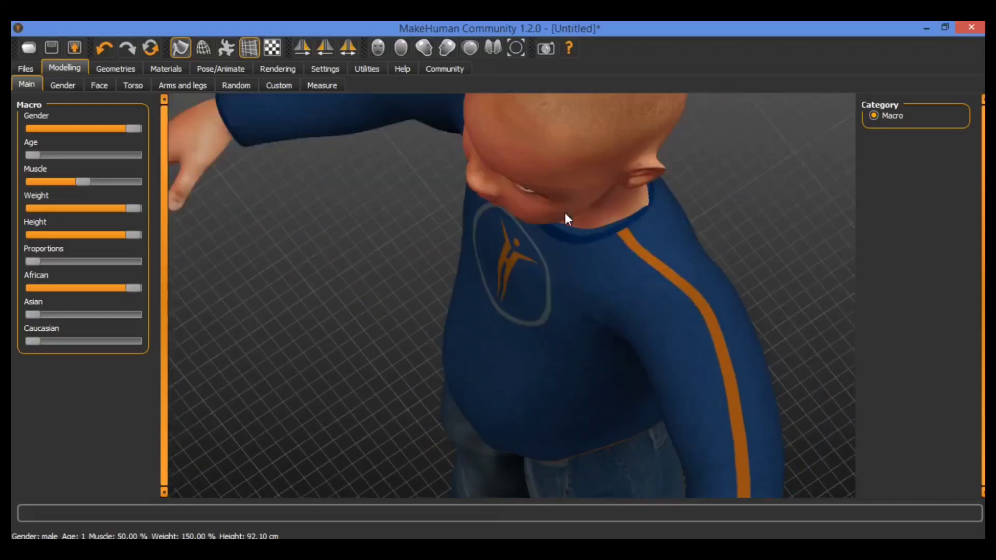
{"action": "scroll", "coordinate": [572, 210], "scroll_direction": "down", "scroll_amount": 6}
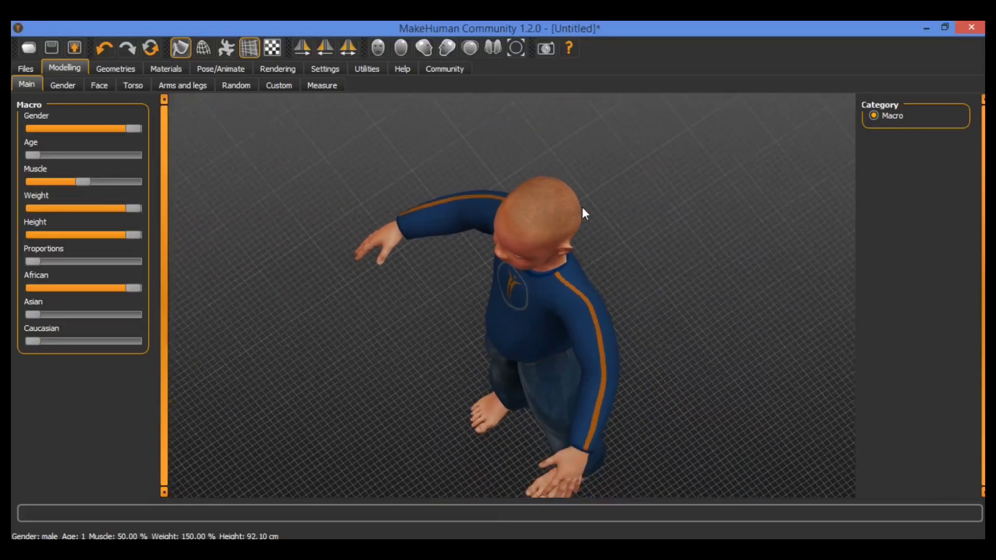
{"action": "left_click_drag", "start_coordinate": [590, 212], "coordinate": [636, 153]}
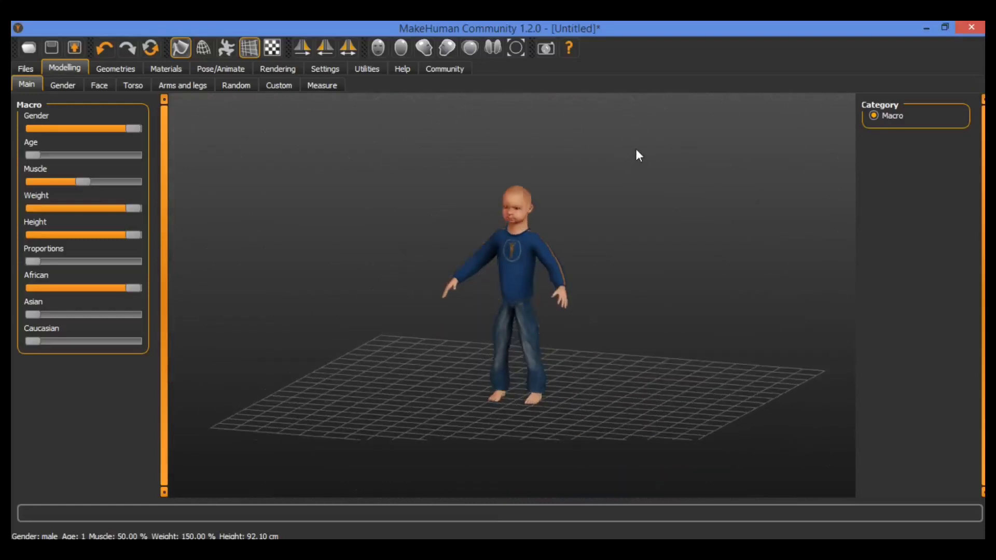
{"action": "scroll", "coordinate": [617, 179], "scroll_direction": "up", "scroll_amount": 4}
{"action": "scroll", "coordinate": [615, 175], "scroll_direction": "up", "scroll_amount": 6}
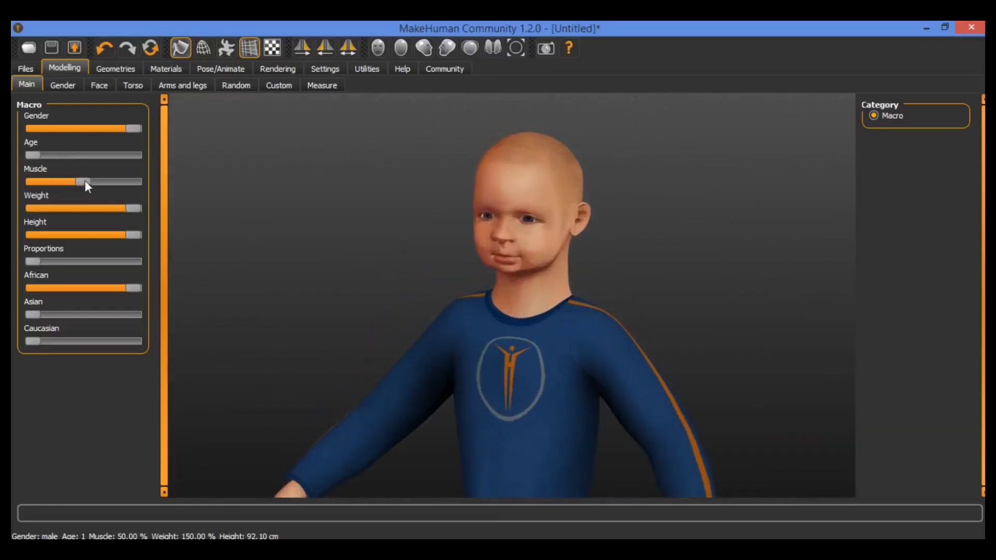
Step: Raise the figure's age to 90 and set its muscle to 73.90 %
{"action": "left_click_drag", "start_coordinate": [56, 155], "coordinate": [139, 158]}
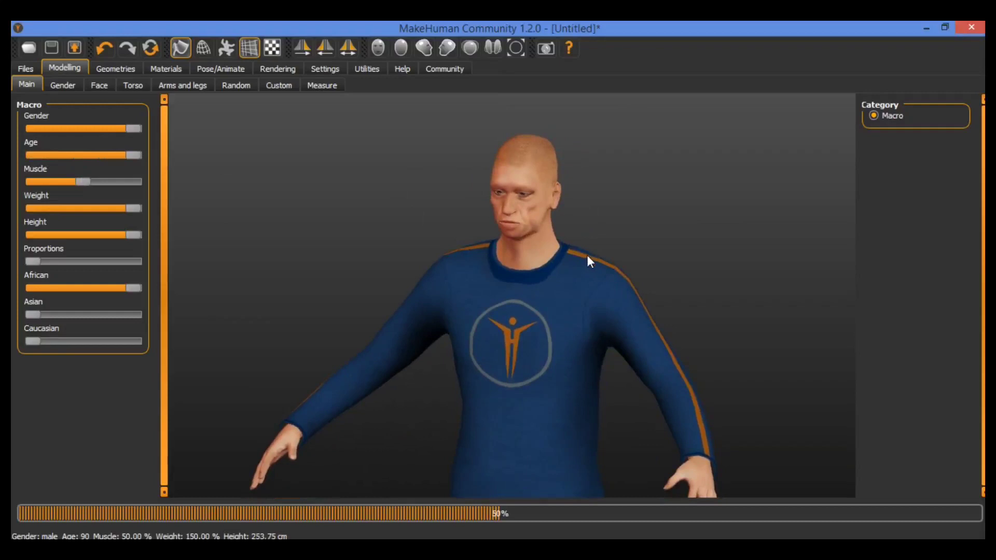
{"action": "left_click_drag", "start_coordinate": [588, 256], "coordinate": [653, 239]}
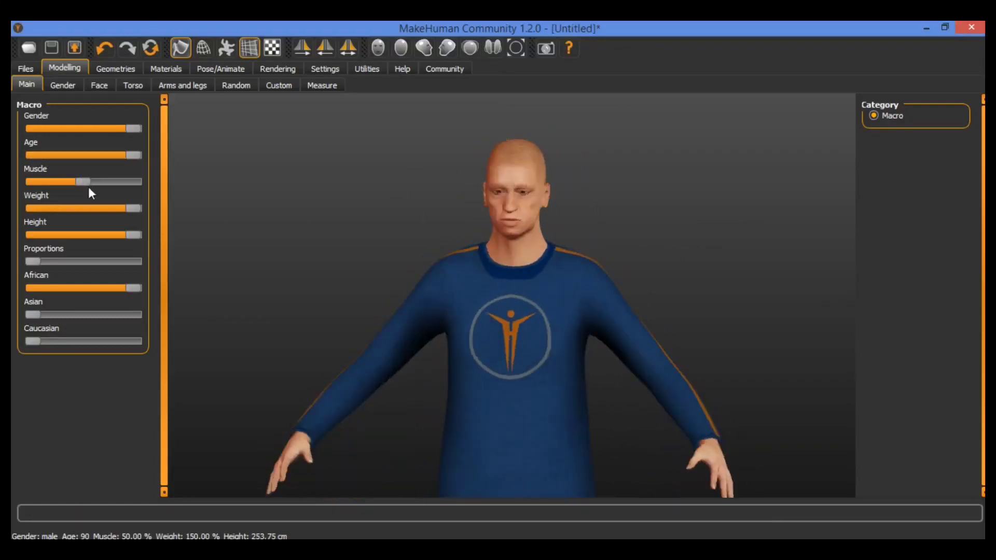
{"action": "left_click_drag", "start_coordinate": [81, 182], "coordinate": [107, 185]}
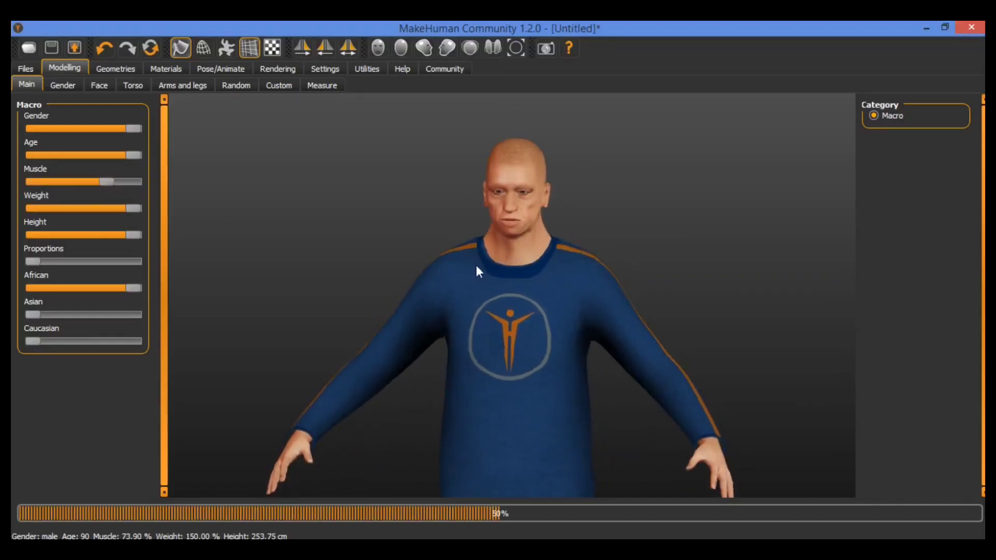
{"action": "left_click_drag", "start_coordinate": [572, 268], "coordinate": [630, 262]}
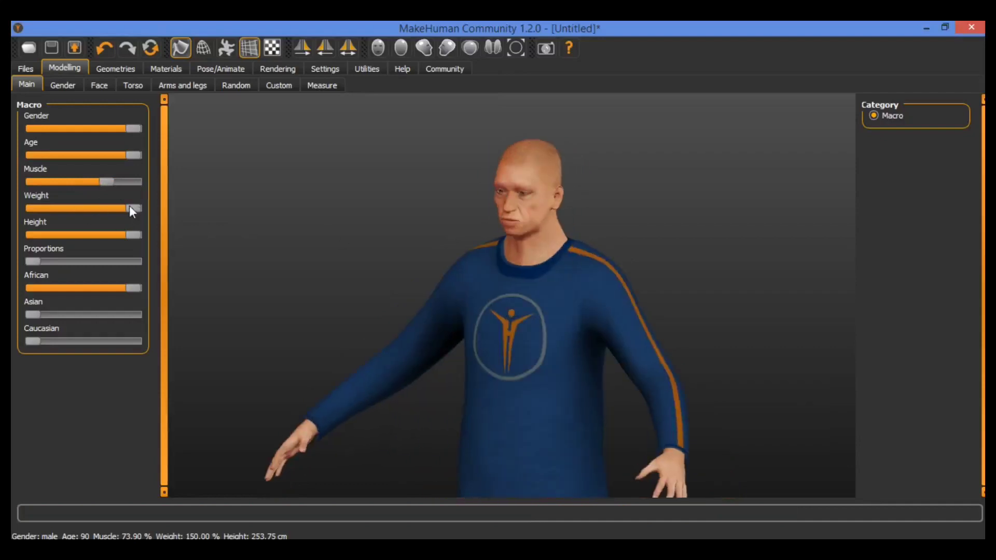
Step: Set the figure's weight to 121.80 % and its height to 247.68 cm
{"action": "left_click_drag", "start_coordinate": [130, 207], "coordinate": [105, 210]}
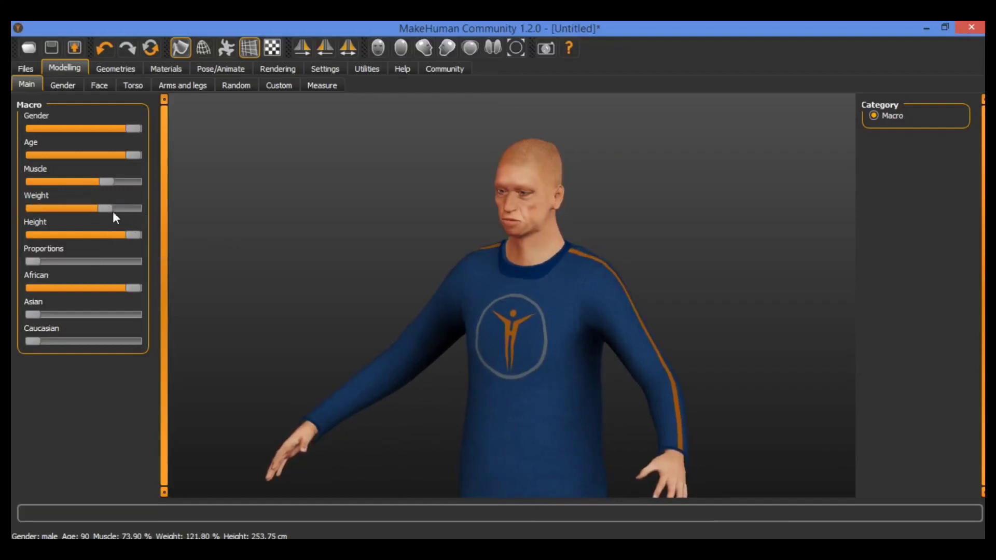
{"action": "left_click_drag", "start_coordinate": [129, 234], "coordinate": [163, 234]}
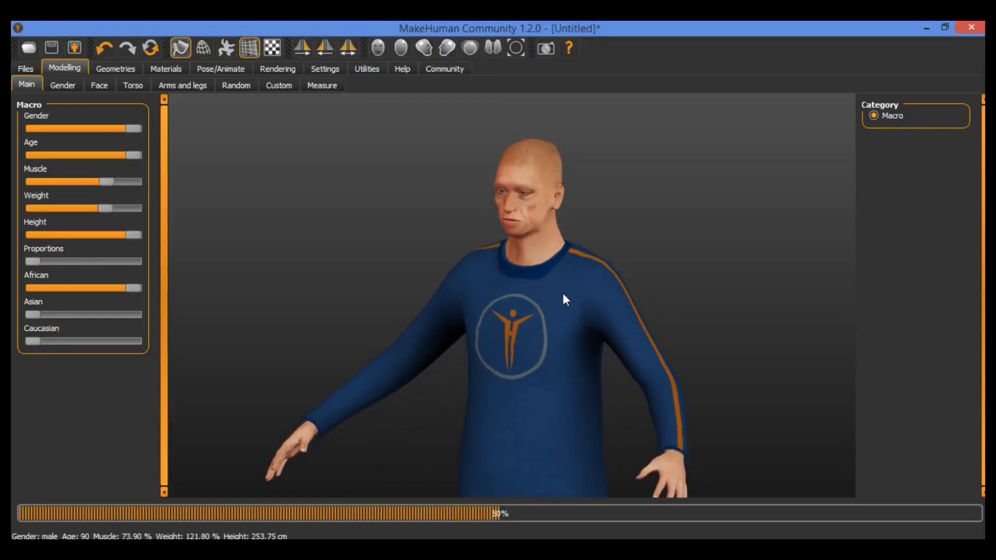
{"action": "mouse_move", "coordinate": [133, 234]}
{"action": "left_mouse_down"}
{"action": "mouse_move", "coordinate": [89, 234]}
{"action": "mouse_move", "coordinate": [130, 234]}
{"action": "left_mouse_up"}
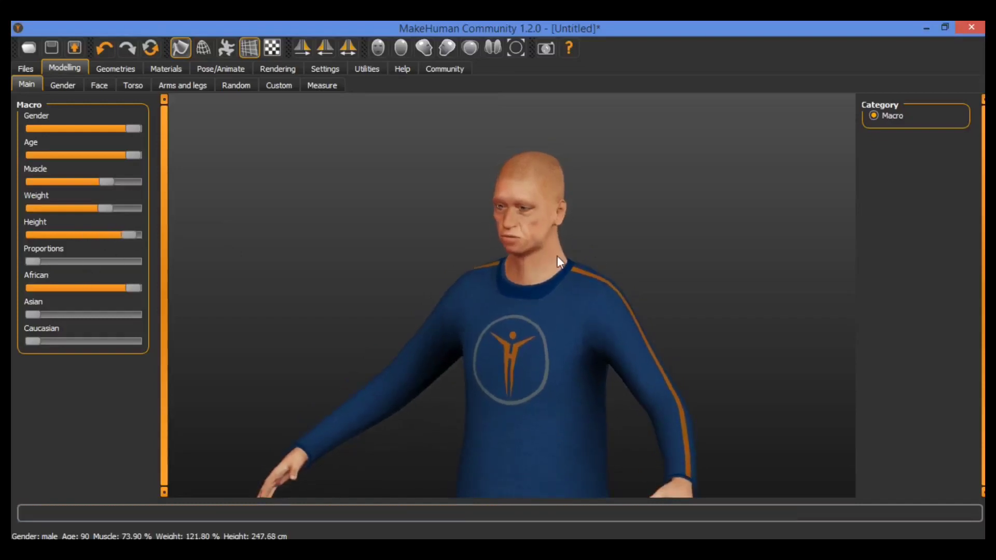
Step: Try the body proportions at their maximum, and settle them slightly above the minimum
{"action": "left_click_drag", "start_coordinate": [583, 271], "coordinate": [453, 271]}
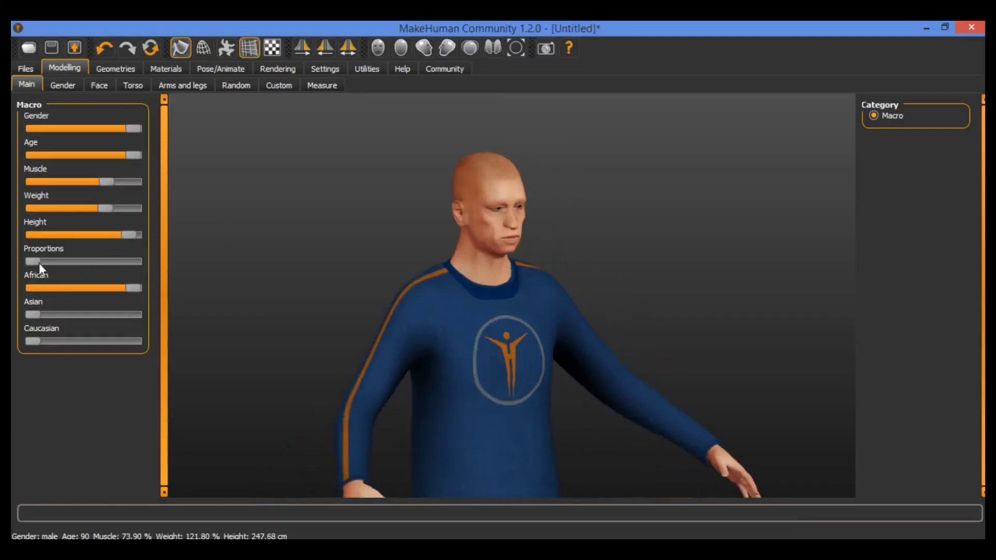
{"action": "left_click_drag", "start_coordinate": [39, 264], "coordinate": [144, 249]}
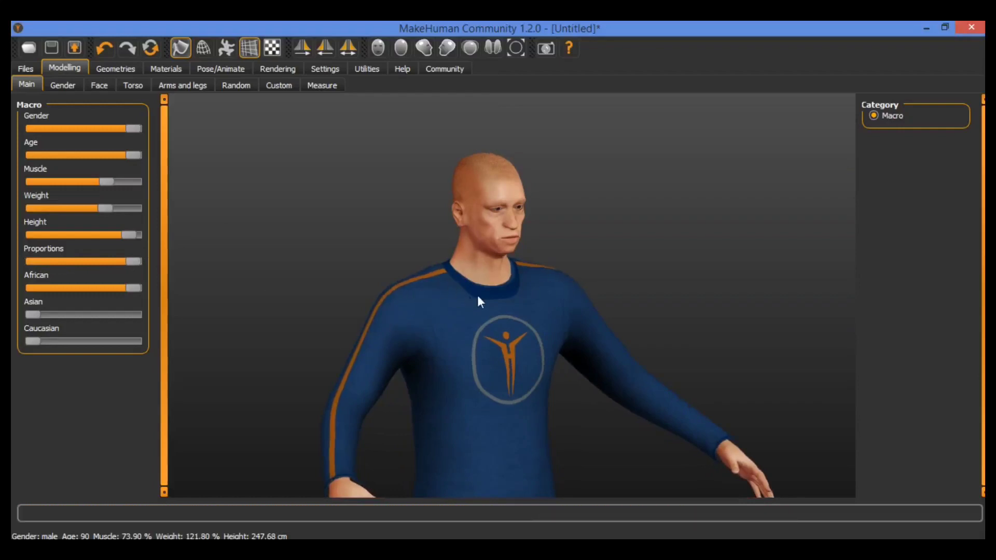
{"action": "left_click_drag", "start_coordinate": [477, 294], "coordinate": [434, 283]}
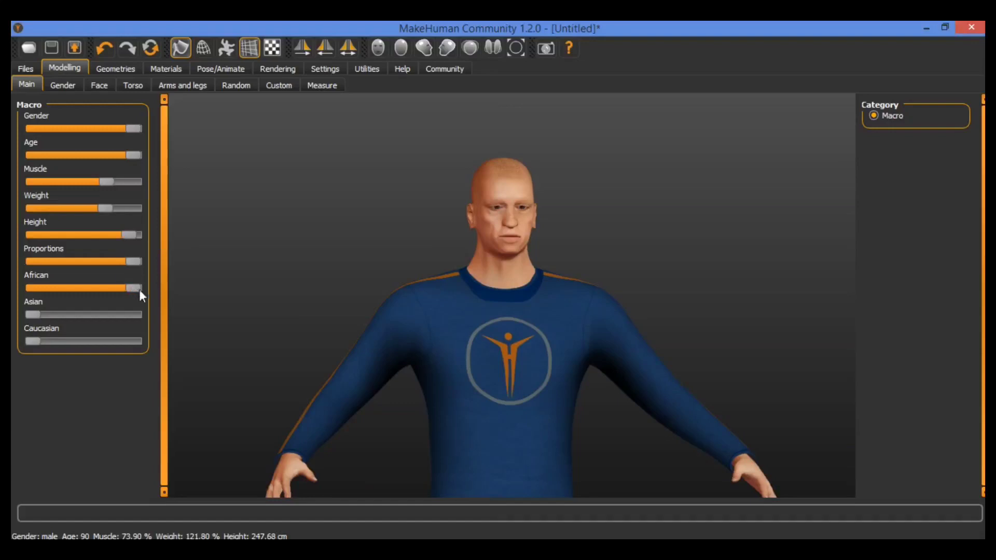
{"action": "left_click_drag", "start_coordinate": [133, 262], "coordinate": [44, 261]}
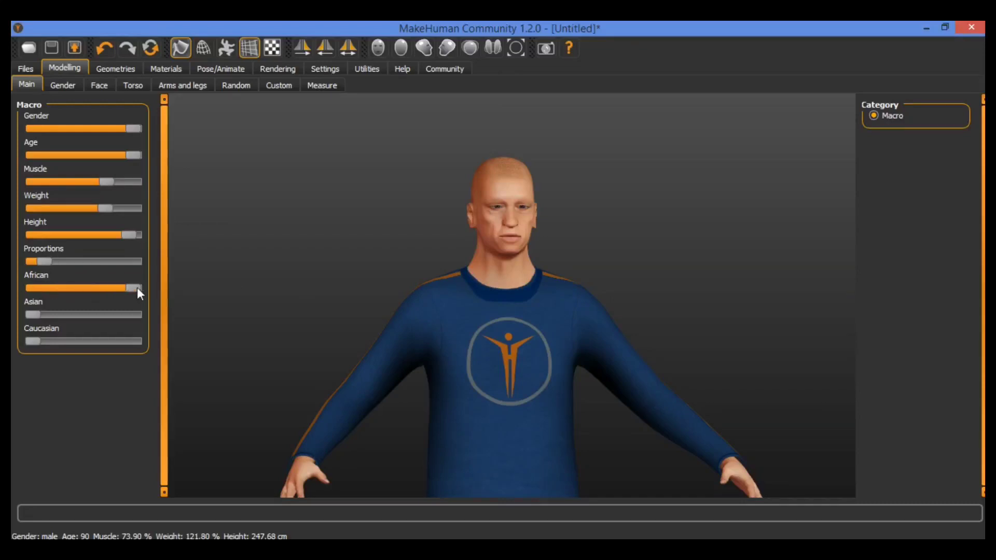
Step: Lower the African trait to zero and raise the Asian trait to its maximum, checking the face up close
{"action": "left_click_drag", "start_coordinate": [137, 289], "coordinate": [17, 284]}
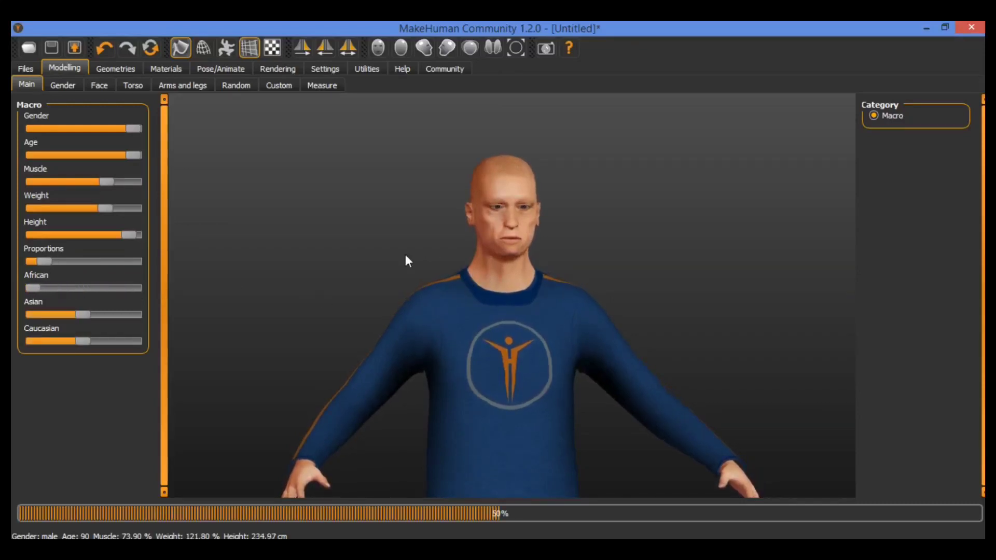
{"action": "left_click_drag", "start_coordinate": [405, 255], "coordinate": [416, 274]}
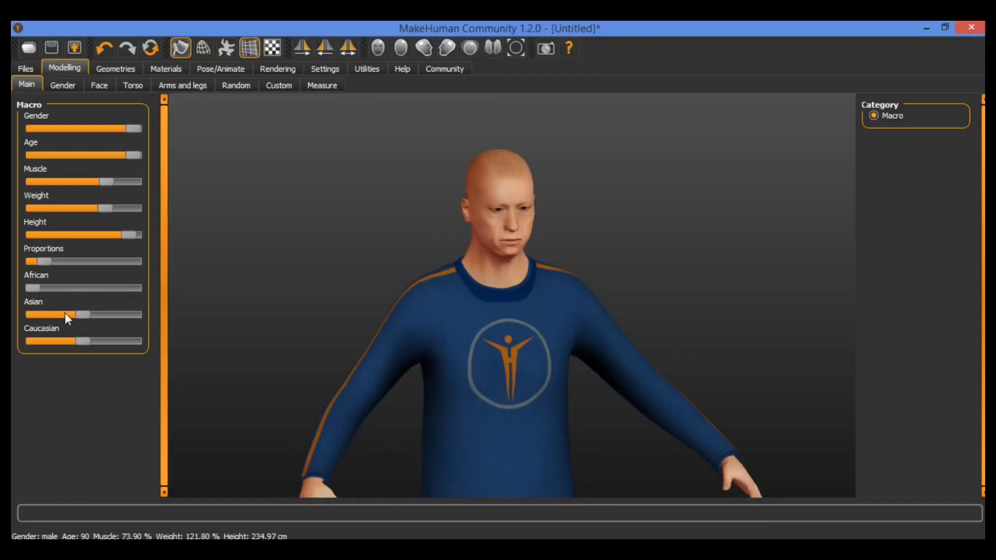
{"action": "left_click_drag", "start_coordinate": [77, 312], "coordinate": [148, 307]}
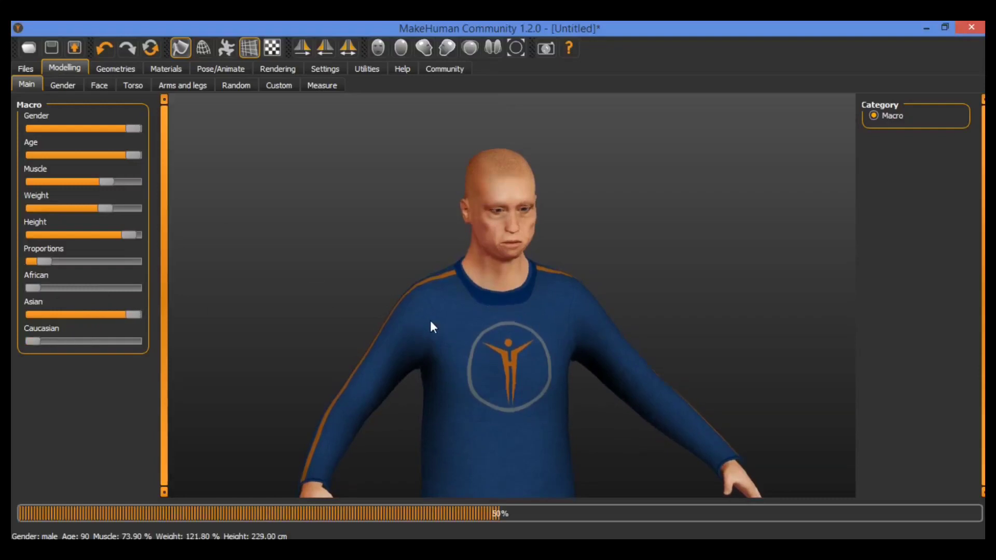
{"action": "left_click_drag", "start_coordinate": [480, 321], "coordinate": [525, 311]}
{"action": "scroll", "coordinate": [589, 241], "scroll_direction": "down", "scroll_amount": 1}
{"action": "scroll", "coordinate": [589, 240], "scroll_direction": "up", "scroll_amount": 3}
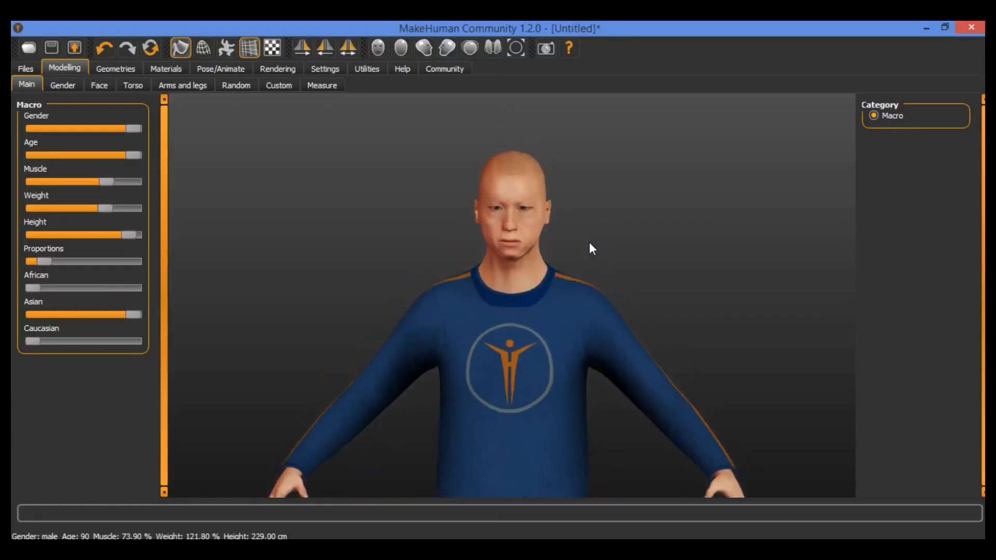
{"action": "scroll", "coordinate": [593, 388], "scroll_direction": "up", "scroll_amount": 5}
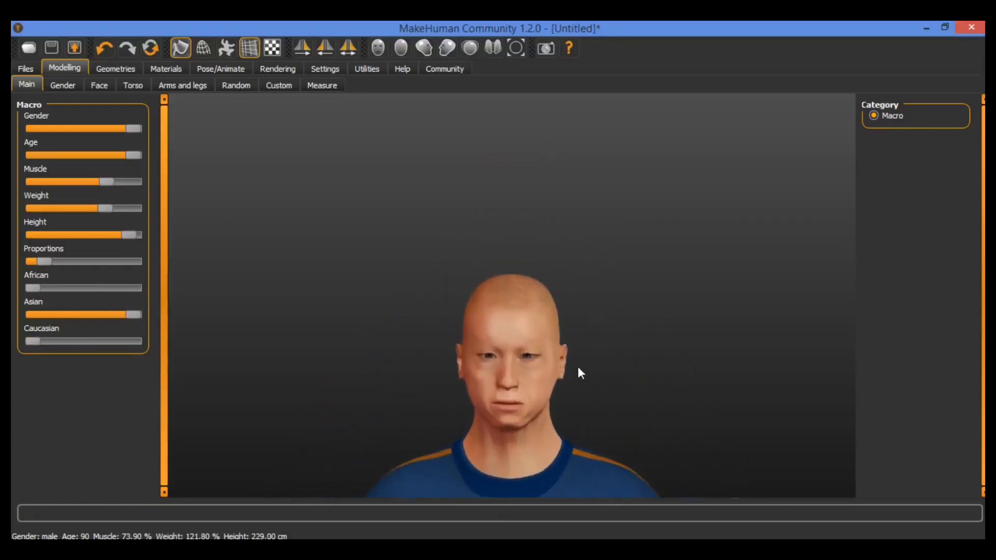
{"action": "left_click_drag", "start_coordinate": [595, 389], "coordinate": [514, 421]}
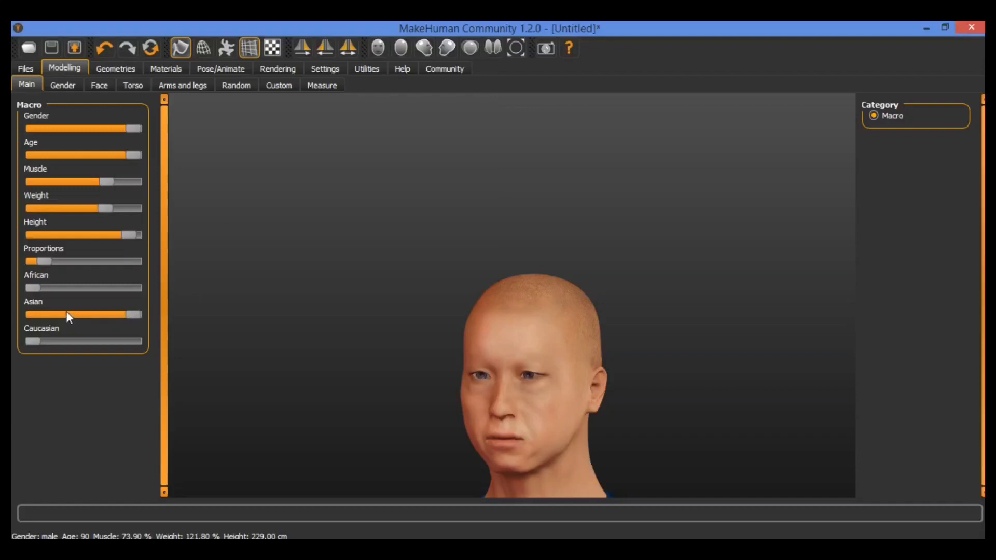
Step: Try the figure with both the Asian and Caucasian traits lowered to zero
{"action": "left_click_drag", "start_coordinate": [129, 313], "coordinate": [18, 301]}
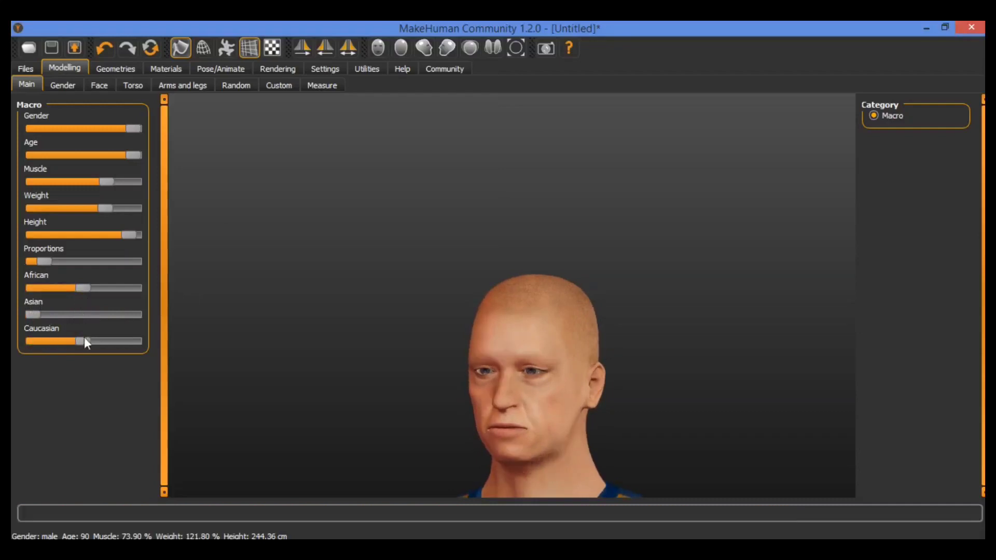
{"action": "left_click_drag", "start_coordinate": [85, 340], "coordinate": [12, 339]}
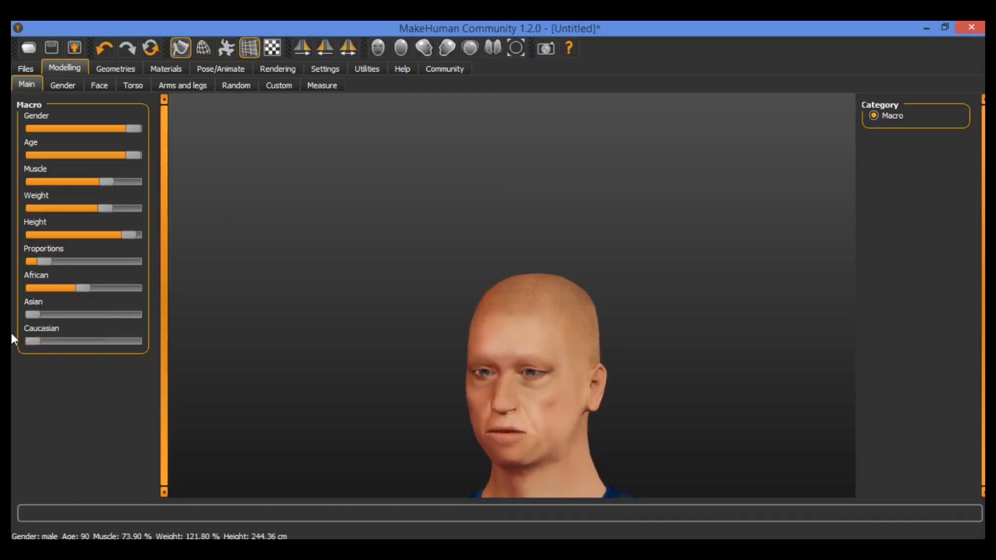
Step: Return the figure to a fully Asian mix, with the African and Caucasian traits at zero
{"action": "left_click", "coordinate": [141, 288]}
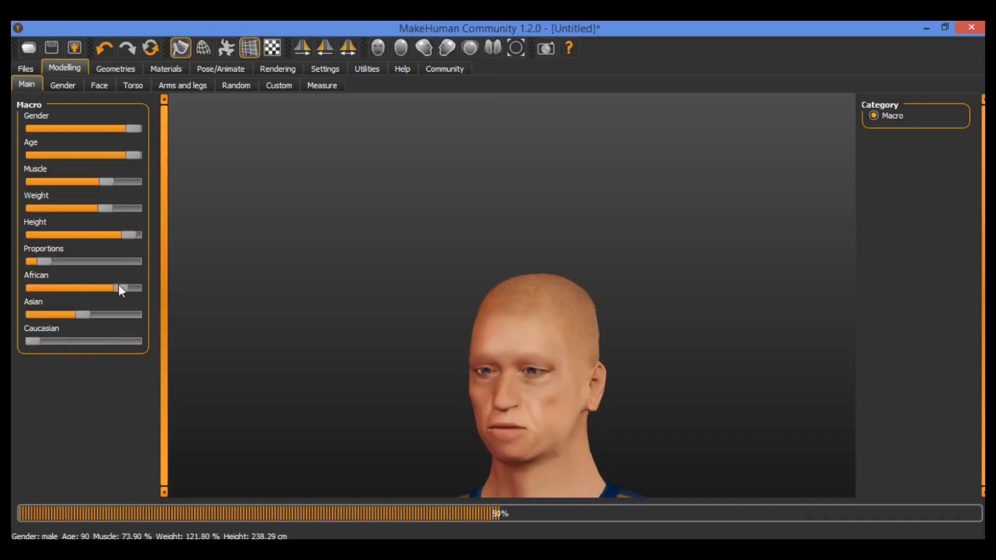
{"action": "left_click_drag", "start_coordinate": [102, 288], "coordinate": [30, 289]}
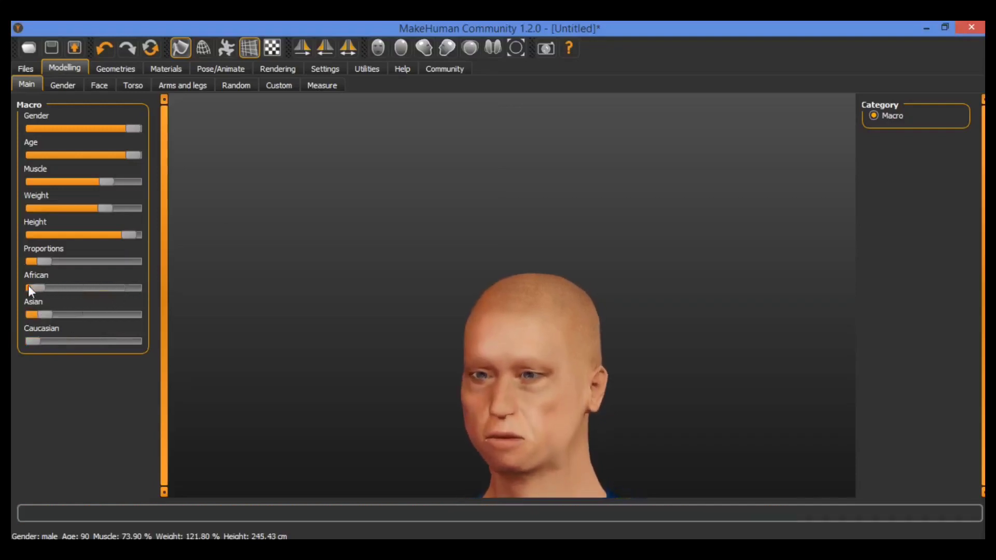
{"action": "left_click", "coordinate": [64, 315]}
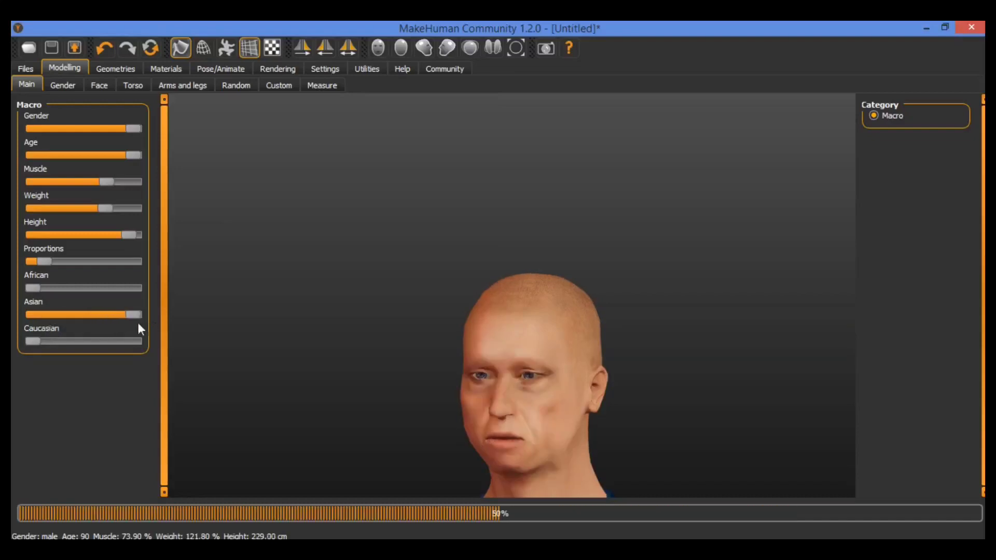
Step: Try the Asian trait at about its midpoint, and bring it back up to its maximum
{"action": "left_click", "coordinate": [79, 313]}
{"action": "left_click", "coordinate": [116, 314]}
{"action": "left_click", "coordinate": [130, 314]}
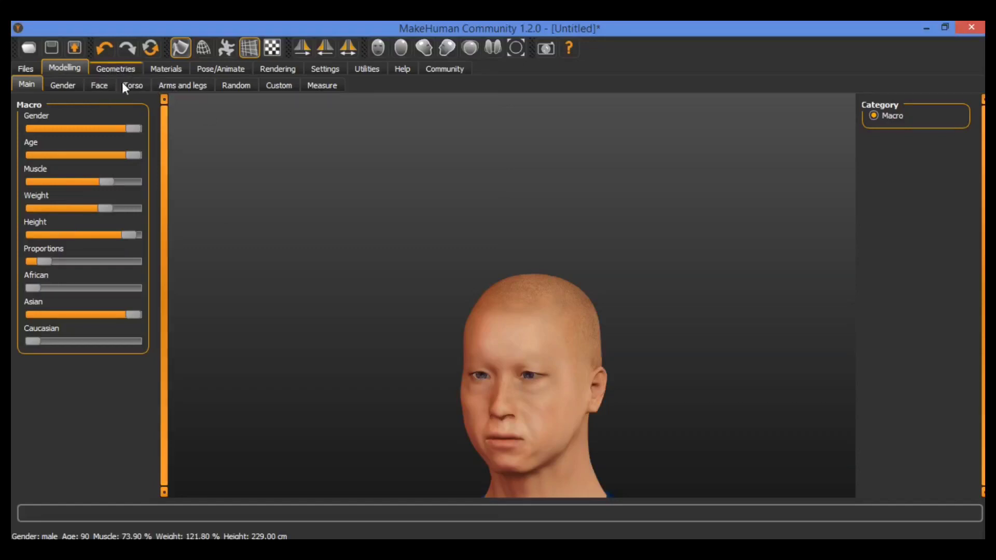
Step: Examine the available skin materials, from the middle-aged and old skins to the young and special suit ones
{"action": "left_click", "coordinate": [115, 67]}
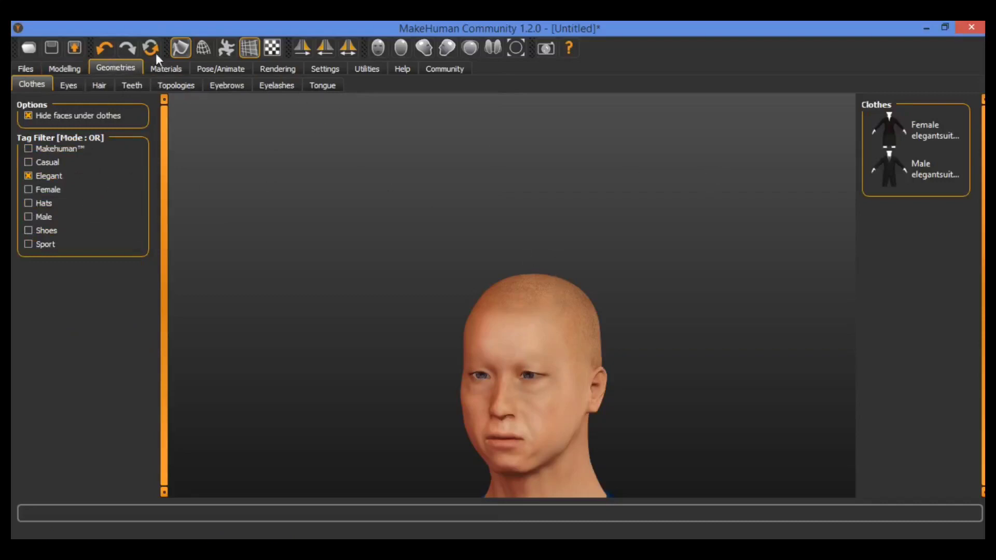
{"action": "left_click", "coordinate": [175, 68]}
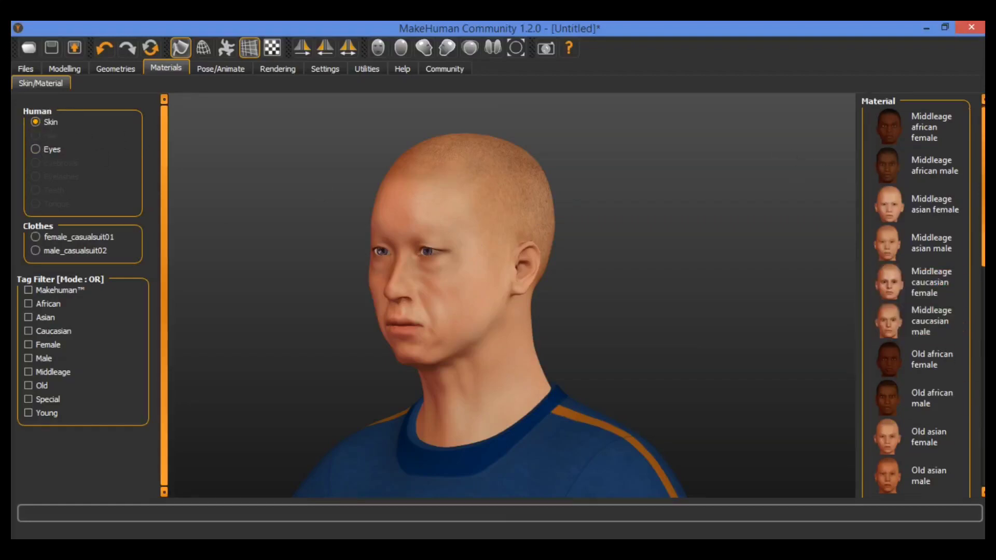
{"action": "scroll", "coordinate": [983, 222], "scroll_direction": "down", "scroll_amount": 2}
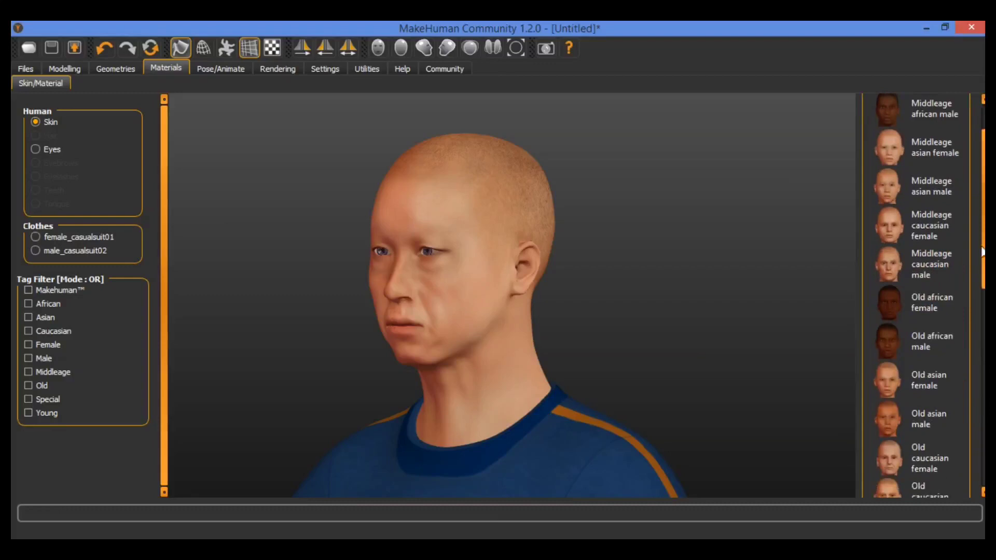
{"action": "scroll", "coordinate": [916, 363], "scroll_direction": "down", "scroll_amount": 5}
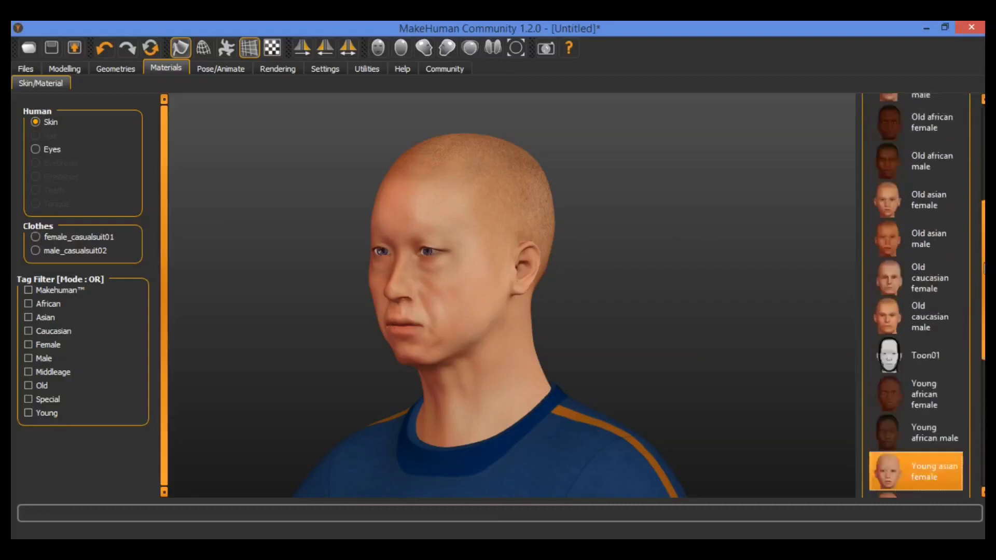
{"action": "scroll", "coordinate": [916, 312], "scroll_direction": "up", "scroll_amount": 7}
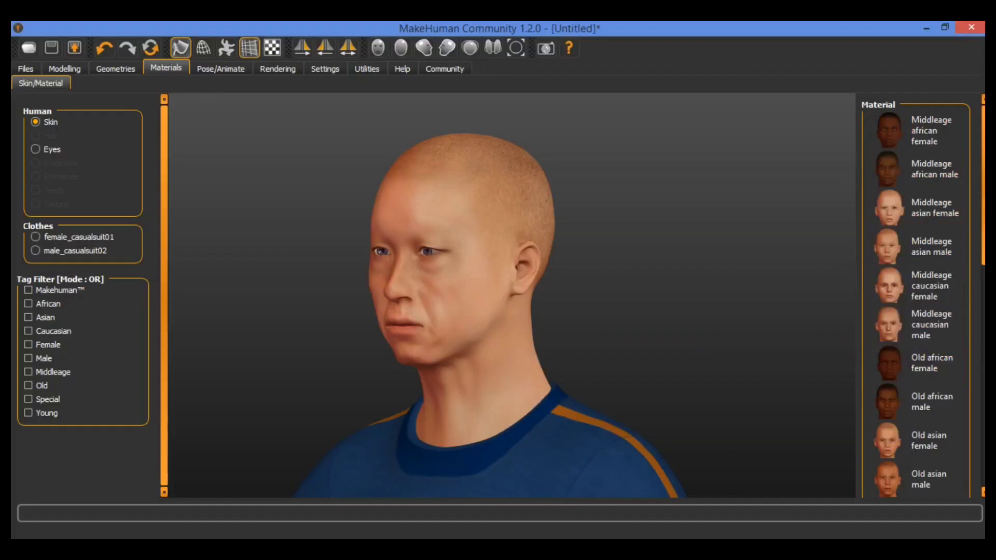
{"action": "scroll", "coordinate": [908, 275], "scroll_direction": "down", "scroll_amount": 3}
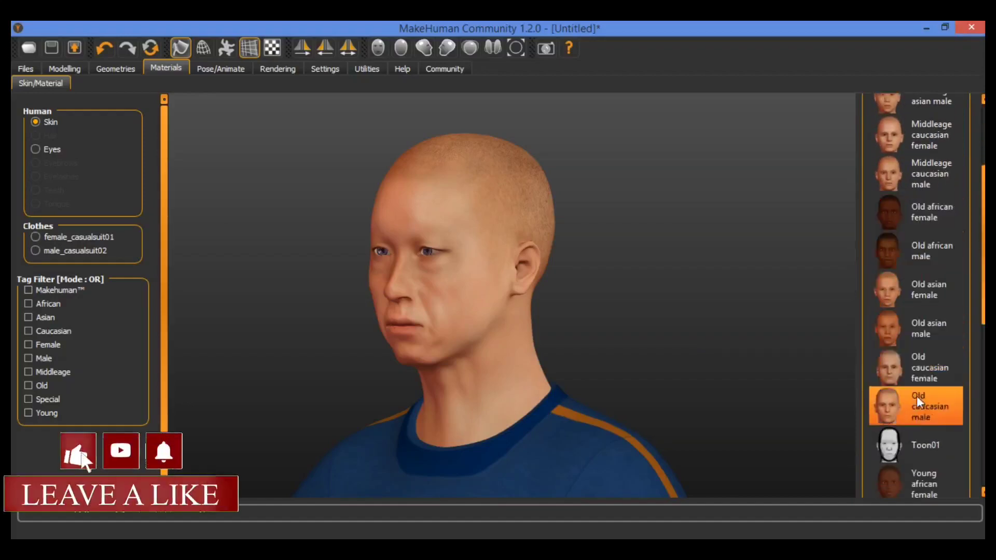
{"action": "scroll", "coordinate": [914, 322], "scroll_direction": "down", "scroll_amount": 8}
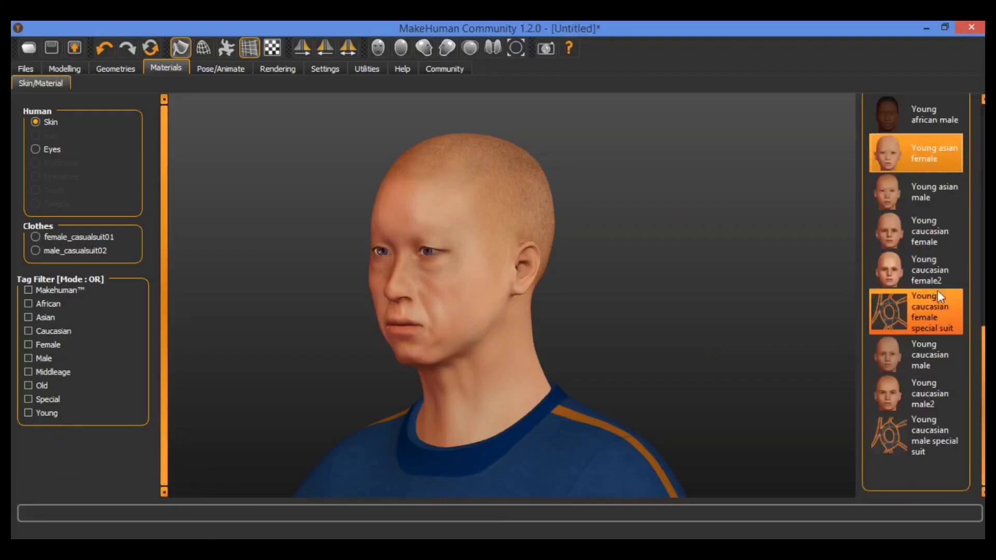
{"action": "scroll", "coordinate": [916, 312], "scroll_direction": "up", "scroll_amount": 4}
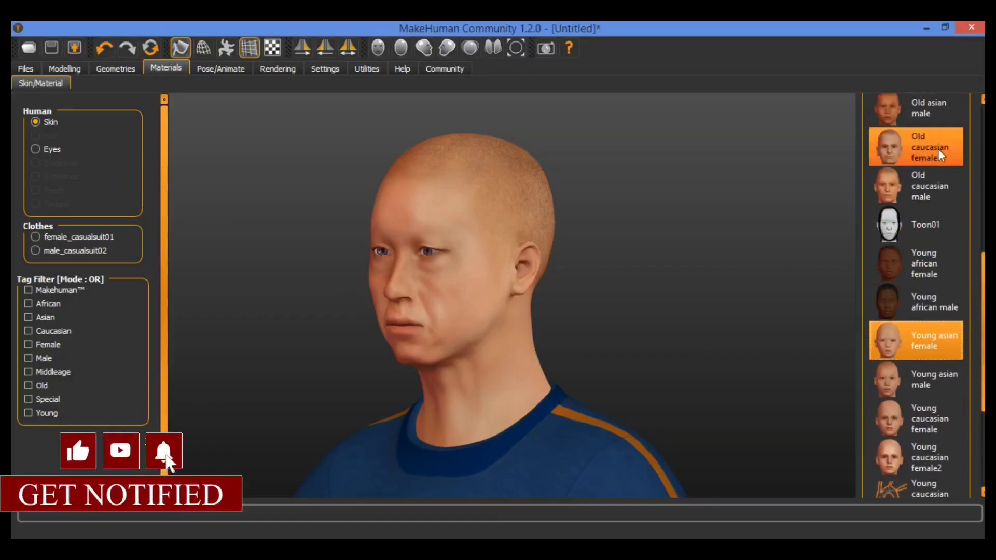
Step: Try the Old caucasian female and Old caucasian male skins on the figure, checking the face up close
{"action": "left_click", "coordinate": [921, 151]}
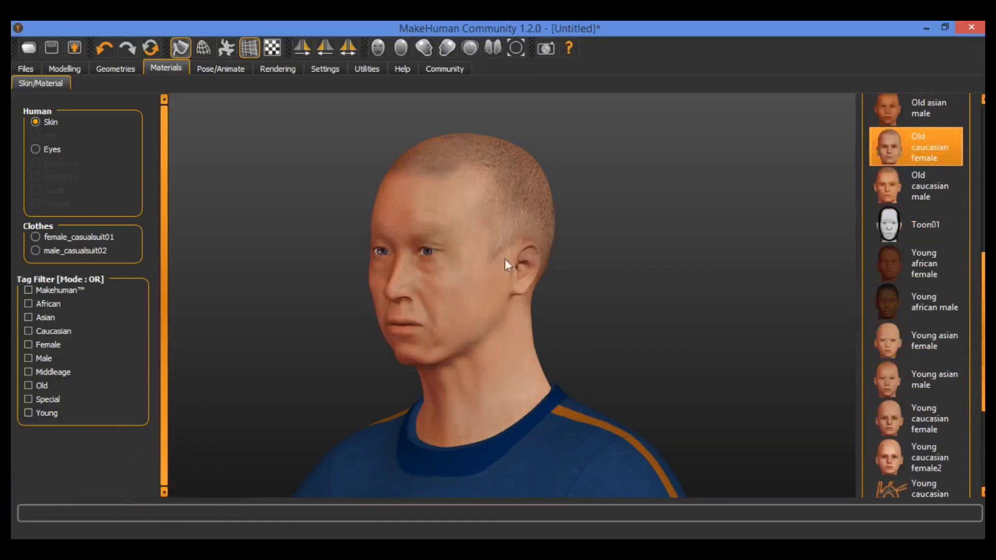
{"action": "left_click_drag", "start_coordinate": [506, 259], "coordinate": [615, 247]}
{"action": "scroll", "coordinate": [559, 254], "scroll_direction": "up", "scroll_amount": 5}
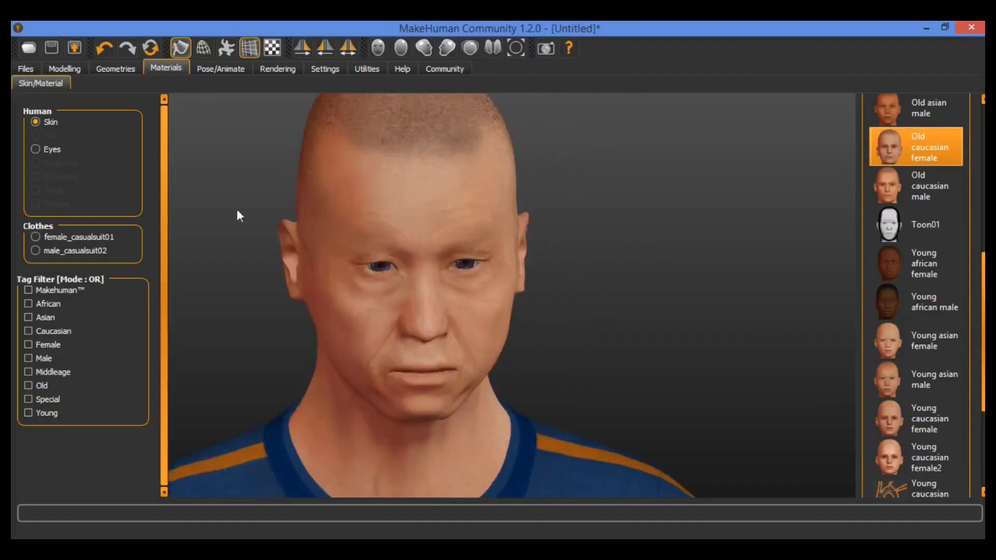
{"action": "left_click", "coordinate": [932, 188]}
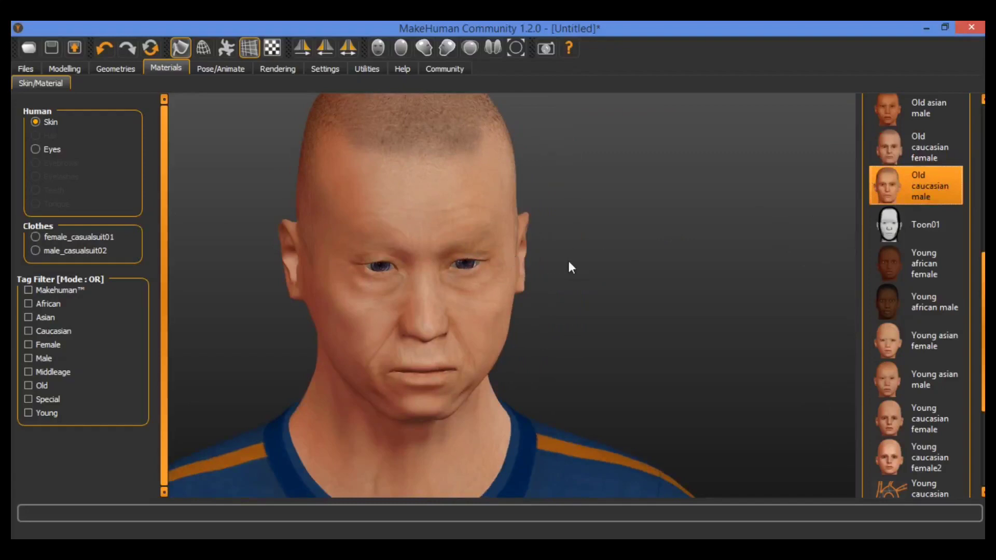
{"action": "left_click_drag", "start_coordinate": [706, 238], "coordinate": [669, 225]}
Step: Try the Young african female and Young african male skins, viewing the face from different angles
{"action": "left_click", "coordinate": [916, 251]}
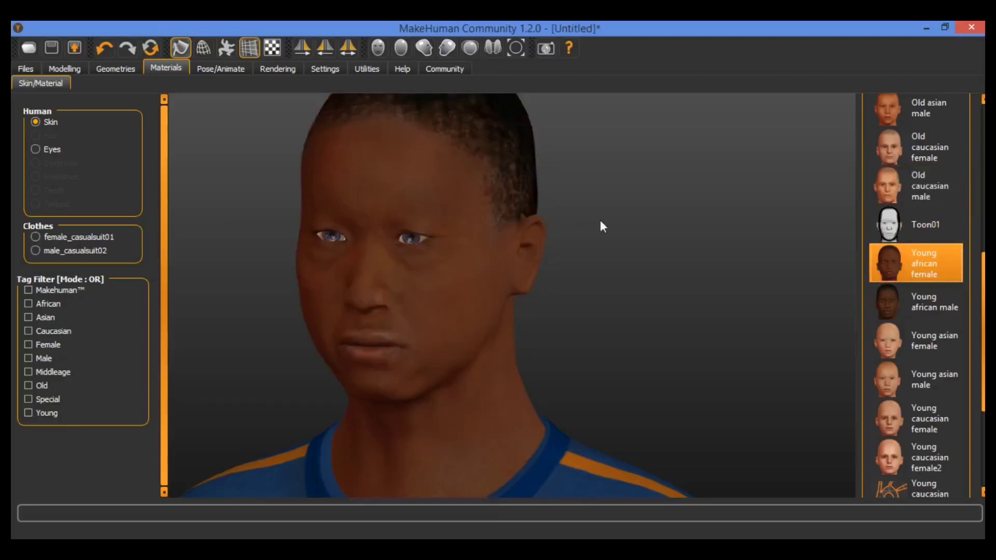
{"action": "left_click_drag", "start_coordinate": [601, 222], "coordinate": [669, 237]}
{"action": "scroll", "coordinate": [929, 223], "scroll_direction": "down", "scroll_amount": 3}
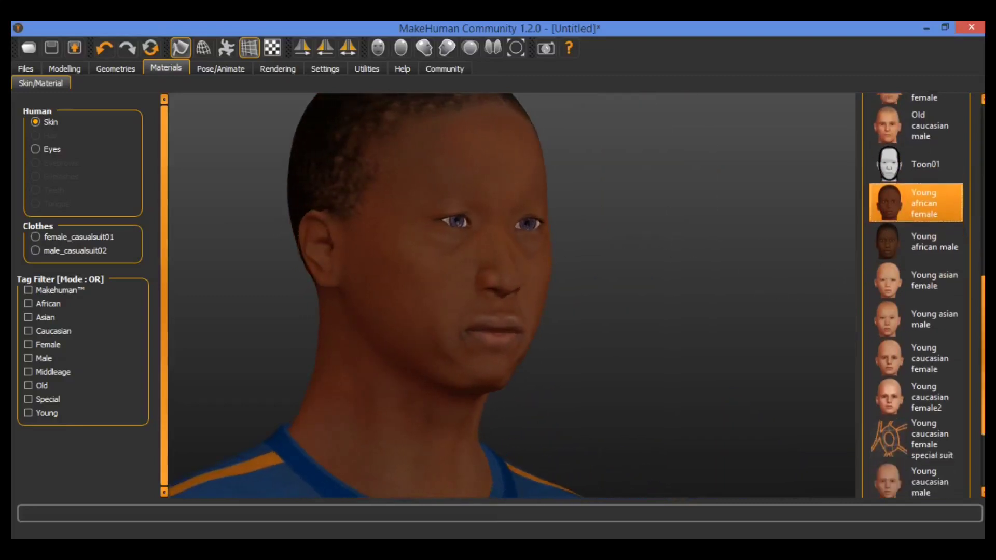
{"action": "left_click", "coordinate": [929, 222]}
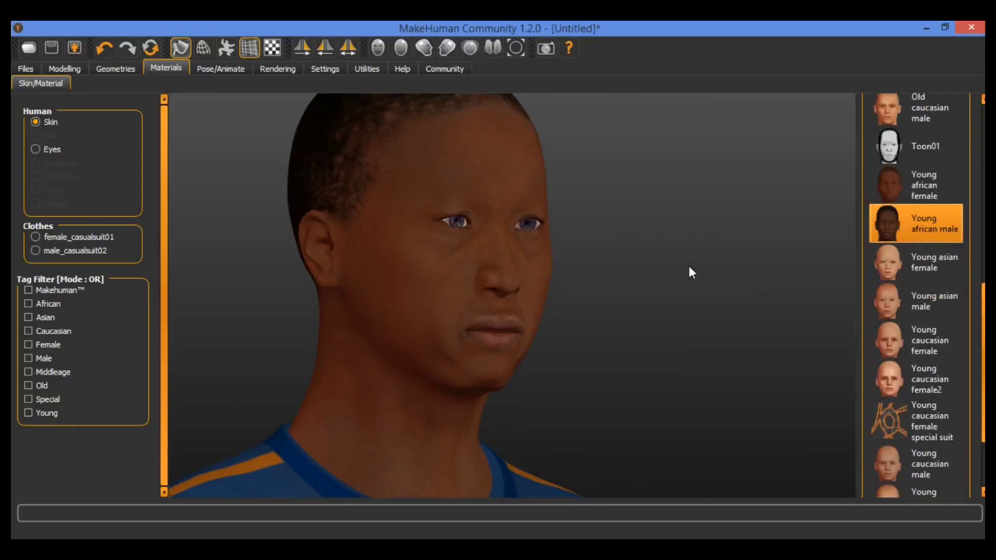
{"action": "left_click_drag", "start_coordinate": [580, 291], "coordinate": [550, 311]}
Step: Try the Young asian female skin, and settle on the Young caucasian male skin for the figure
{"action": "left_click", "coordinate": [927, 264]}
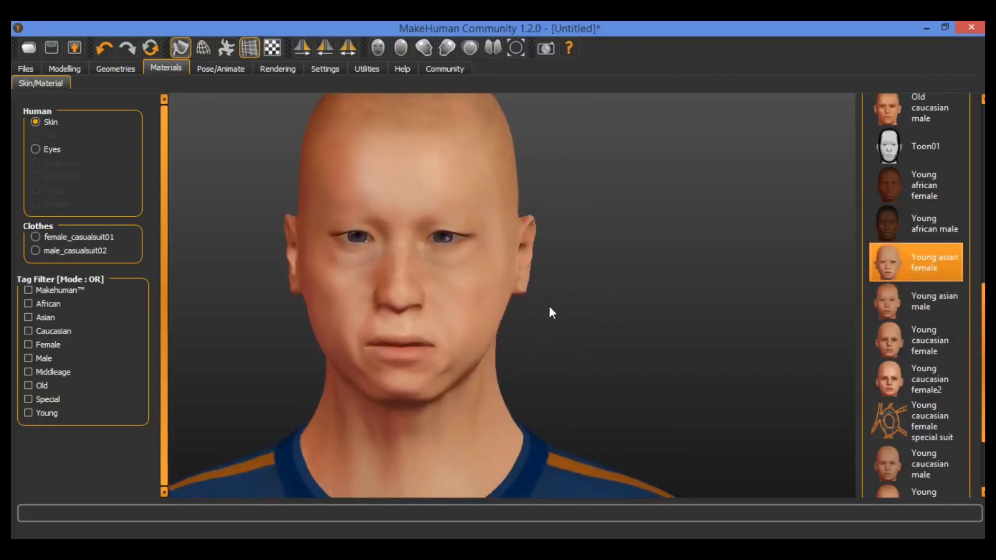
{"action": "scroll", "coordinate": [927, 389], "scroll_direction": "down", "scroll_amount": 2}
{"action": "left_click", "coordinate": [922, 385]}
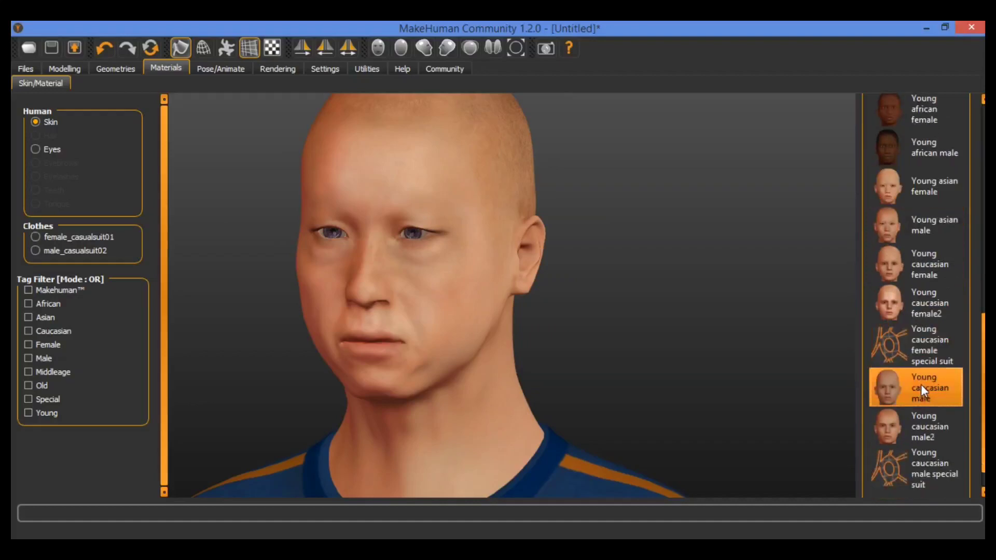
{"action": "mouse_move", "coordinate": [614, 258]}
{"action": "left_mouse_down"}
{"action": "mouse_move", "coordinate": [547, 270]}
{"action": "mouse_move", "coordinate": [615, 262]}
{"action": "left_mouse_up"}
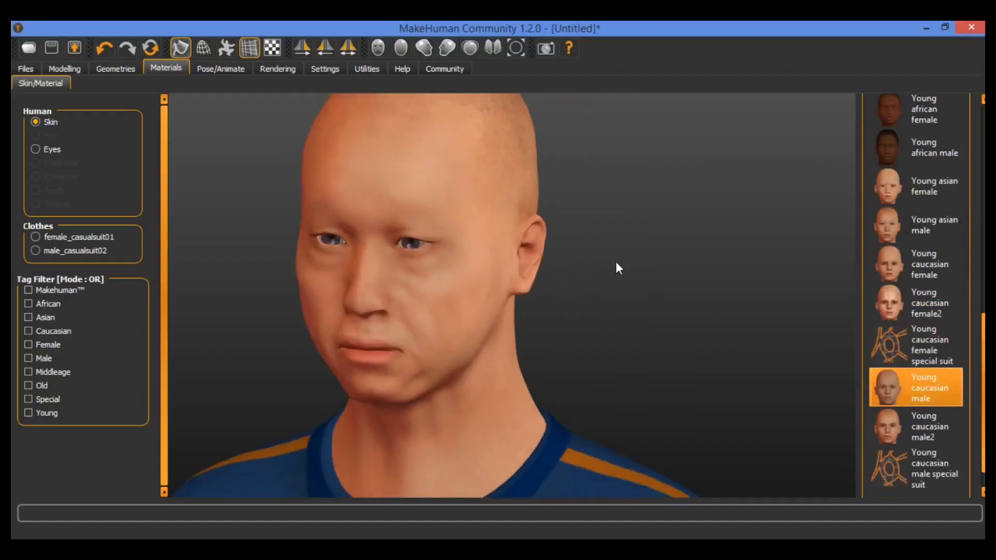
Step: Try the Blue material on the figure's eyes and inspect it up close
{"action": "left_click", "coordinate": [34, 149]}
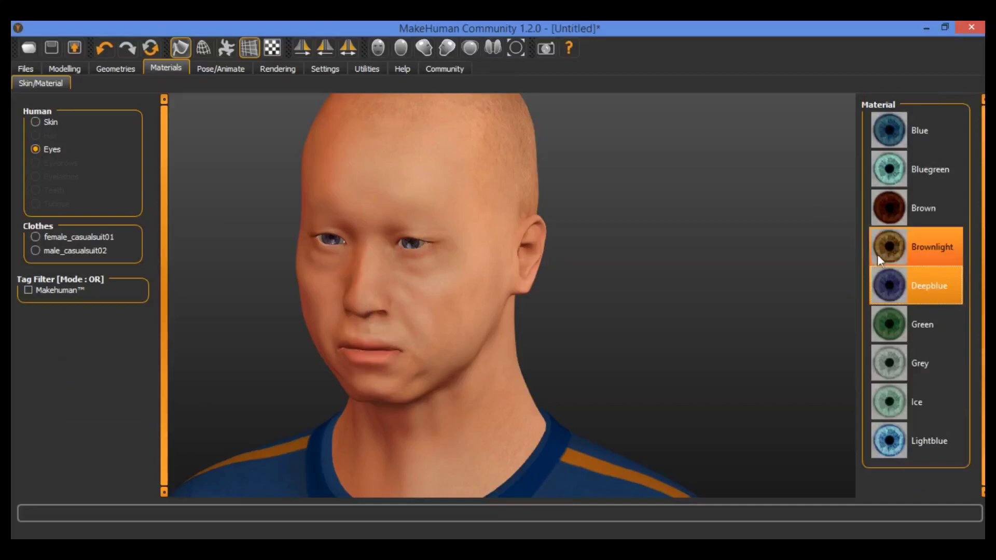
{"action": "left_click", "coordinate": [921, 131]}
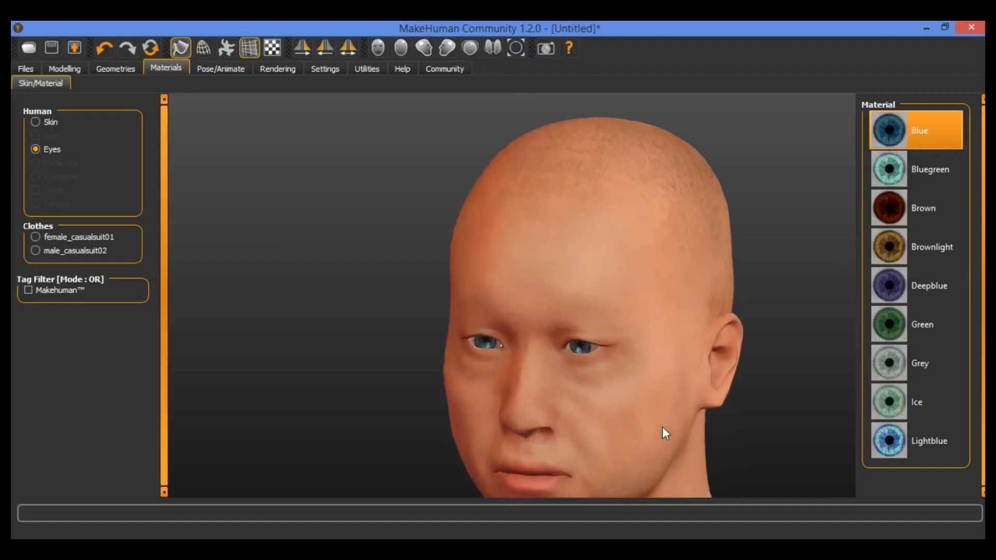
{"action": "scroll", "coordinate": [762, 486], "scroll_direction": "up", "scroll_amount": 4}
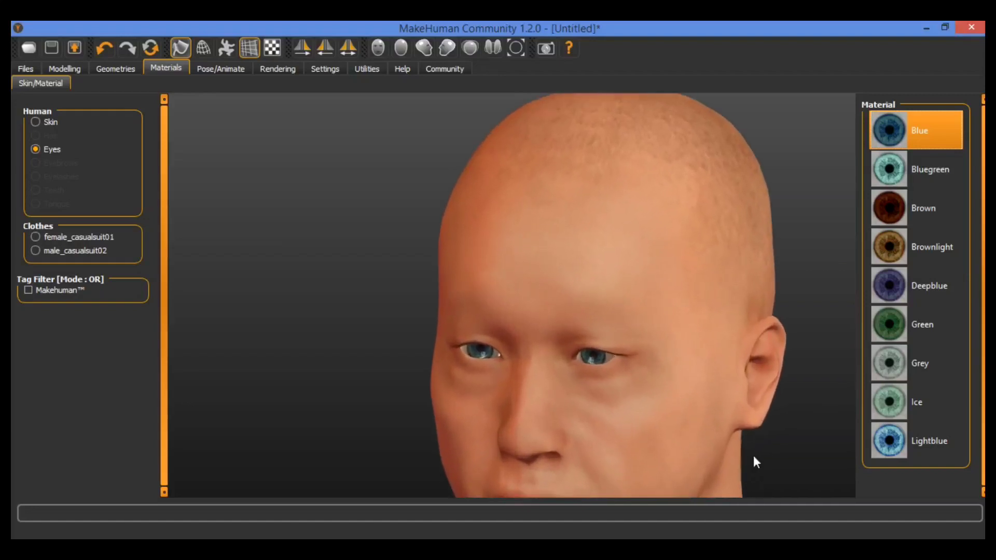
{"action": "left_click_drag", "start_coordinate": [731, 411], "coordinate": [796, 387]}
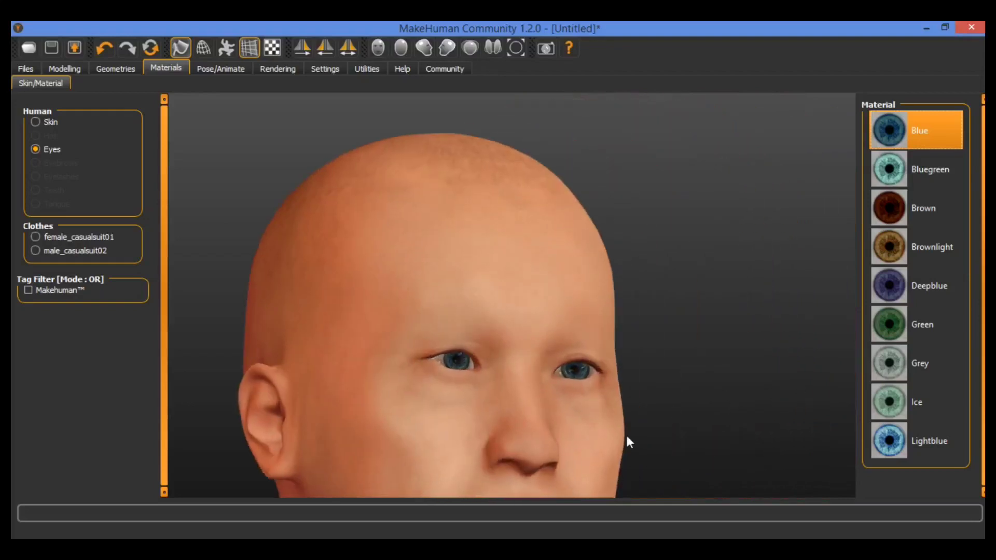
Step: Try the Bluegreen, Brown, Brownlight and Deepblue eye materials one after another
{"action": "left_click", "coordinate": [929, 176]}
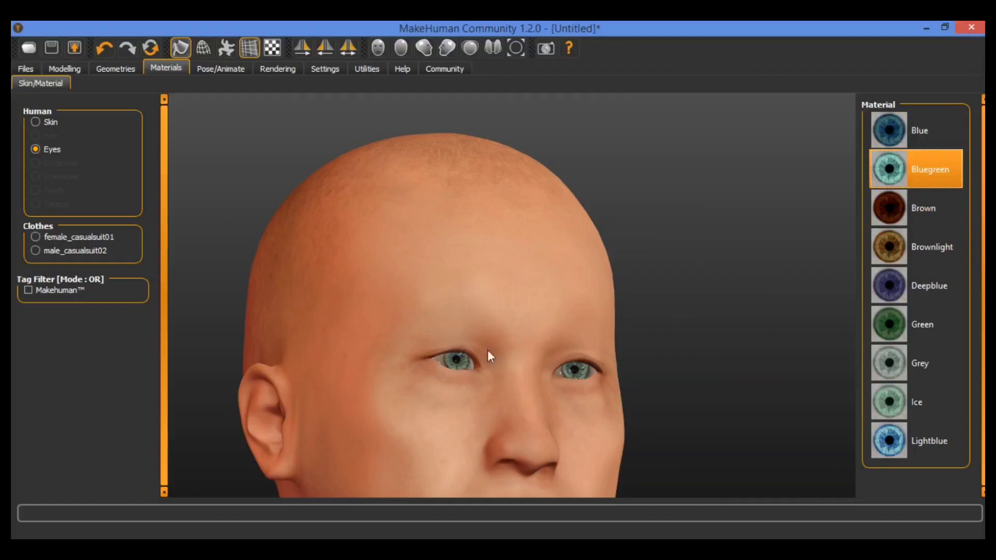
{"action": "left_click", "coordinate": [945, 200]}
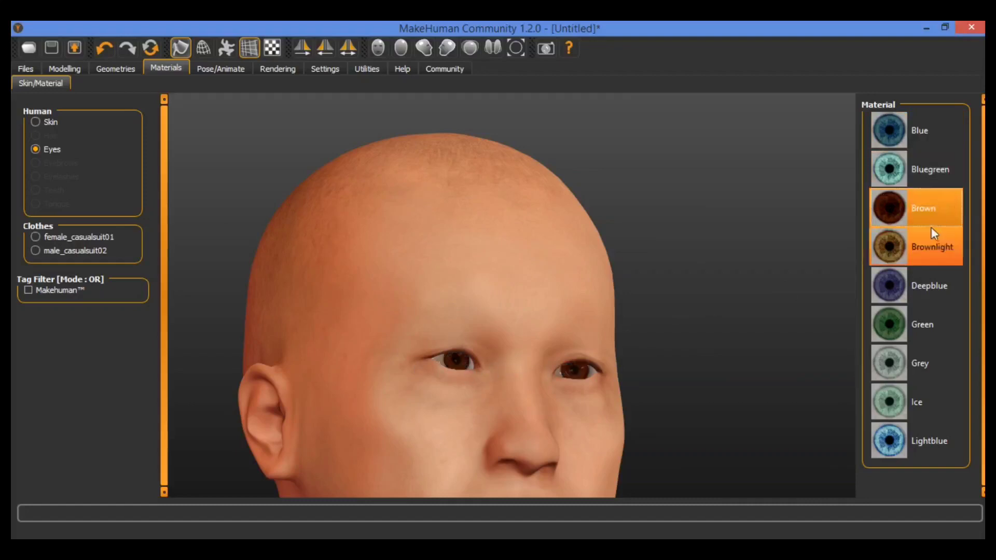
{"action": "left_click", "coordinate": [894, 262]}
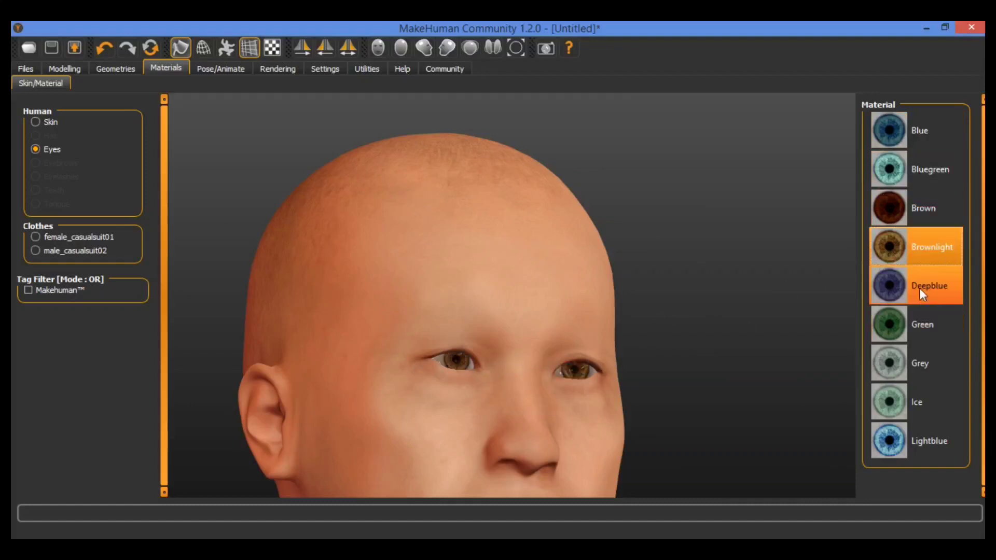
{"action": "left_click", "coordinate": [933, 292]}
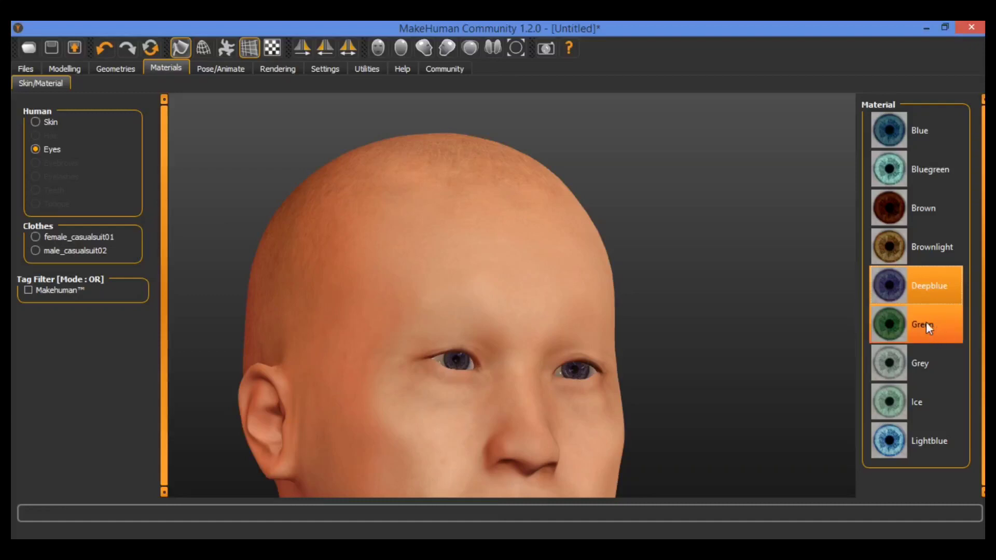
Step: Try the Green, Grey and Ice eye materials, and settle on Lightblue, checking the eyes from several angles
{"action": "left_click", "coordinate": [926, 322]}
{"action": "left_click", "coordinate": [916, 363]}
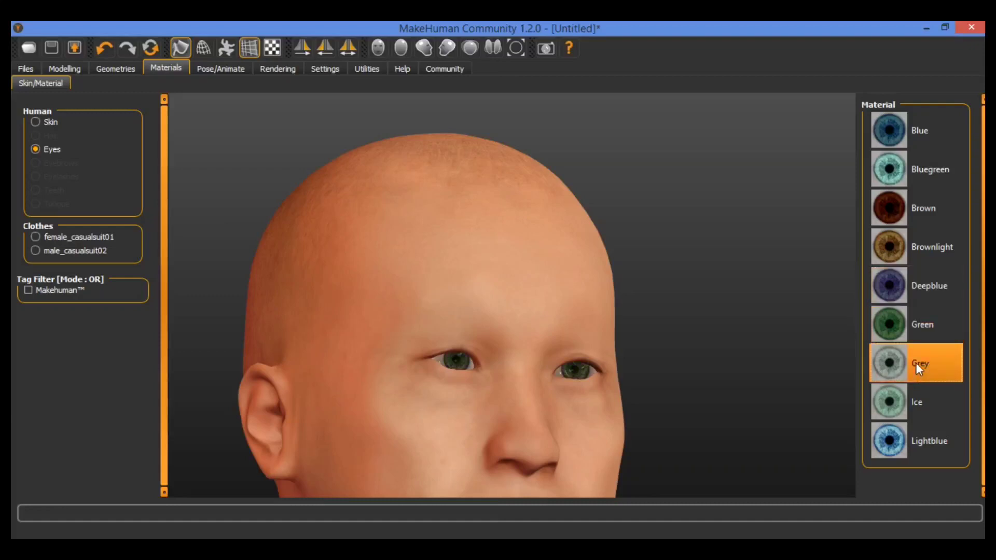
{"action": "left_click", "coordinate": [915, 396]}
{"action": "left_click", "coordinate": [934, 441]}
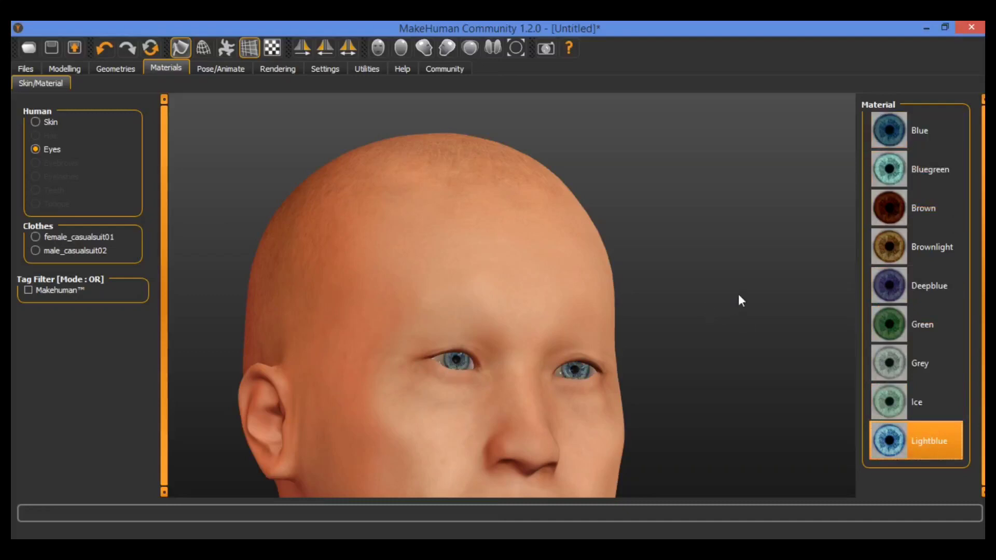
{"action": "left_click_drag", "start_coordinate": [769, 278], "coordinate": [786, 294]}
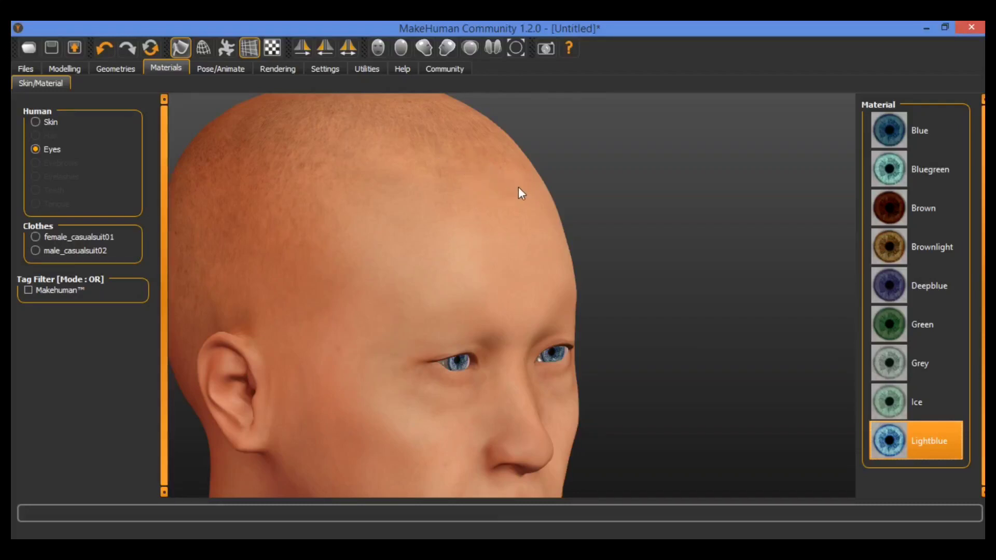
{"action": "left_click_drag", "start_coordinate": [643, 236], "coordinate": [561, 210]}
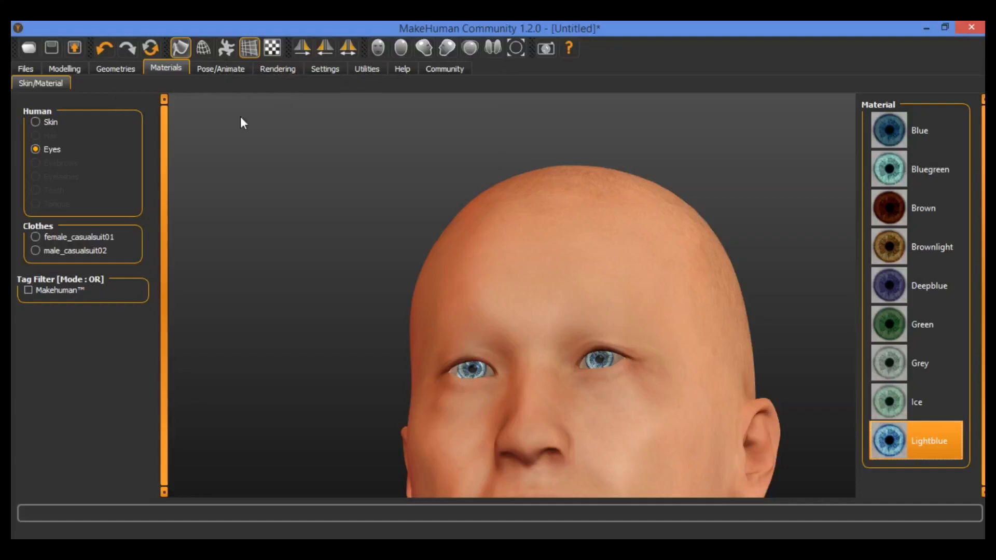
{"action": "left_click_drag", "start_coordinate": [535, 253], "coordinate": [609, 316]}
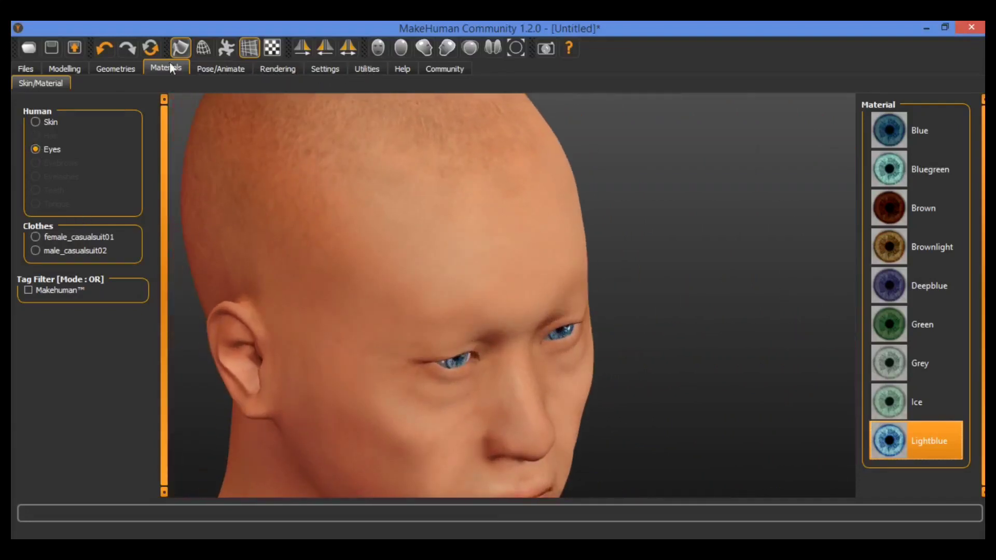
Step: Include Casual items in the clothes filter to look through the available outfits, and view the eye geometry options
{"action": "left_click", "coordinate": [117, 69]}
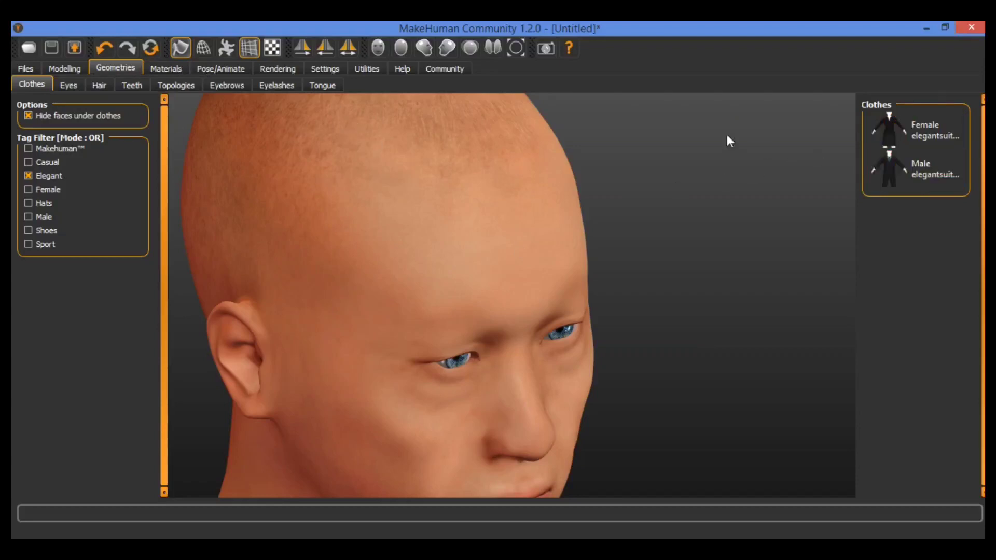
{"action": "left_click", "coordinate": [28, 162]}
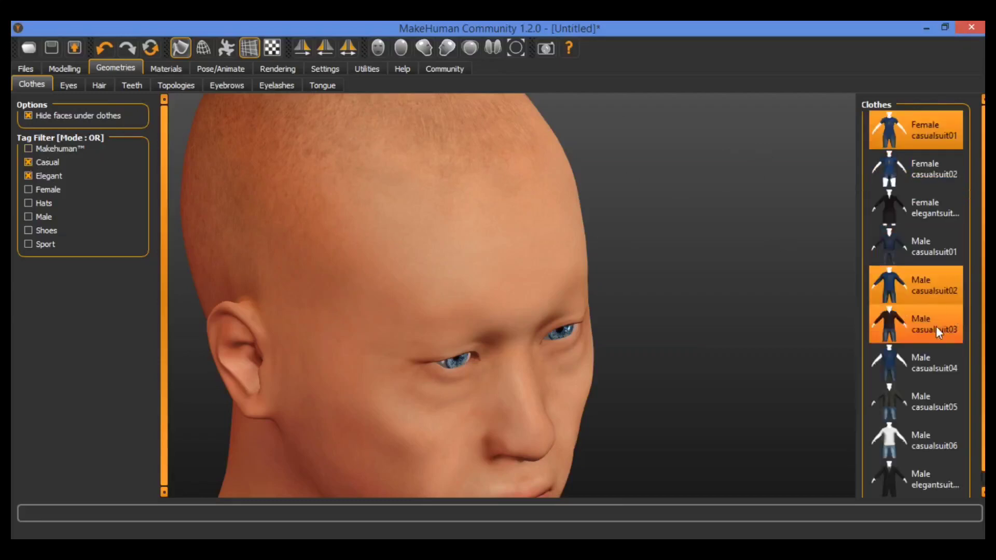
{"action": "scroll", "coordinate": [922, 198], "scroll_direction": "down", "scroll_amount": 1}
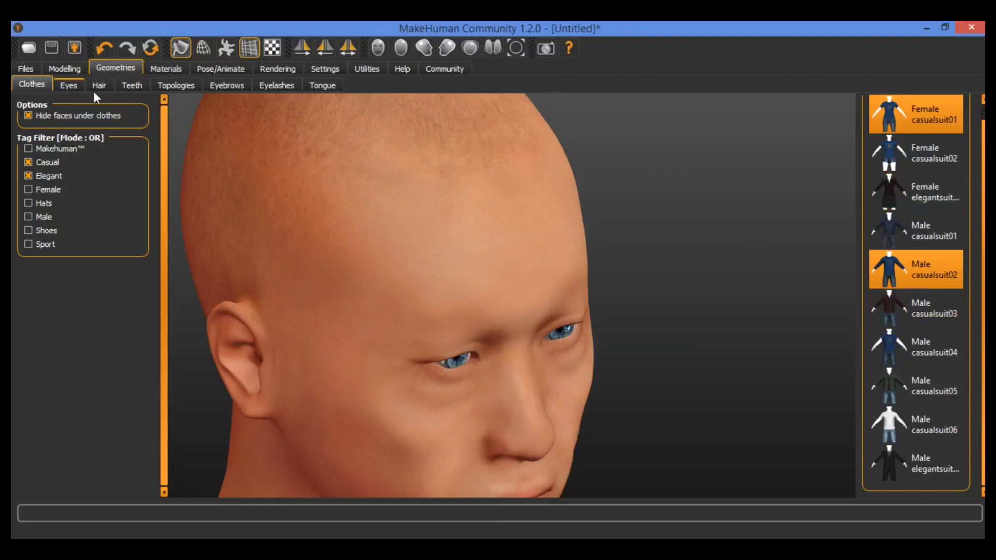
{"action": "left_click", "coordinate": [67, 85]}
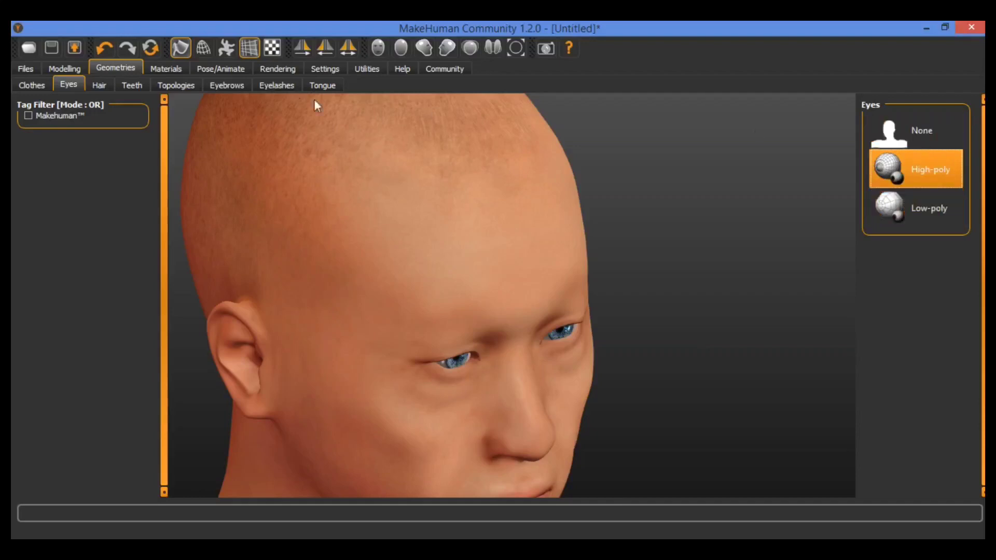
Step: Remove the figure's eye geometry to see the empty sockets, and restore the High-poly eyes
{"action": "left_click", "coordinate": [916, 129]}
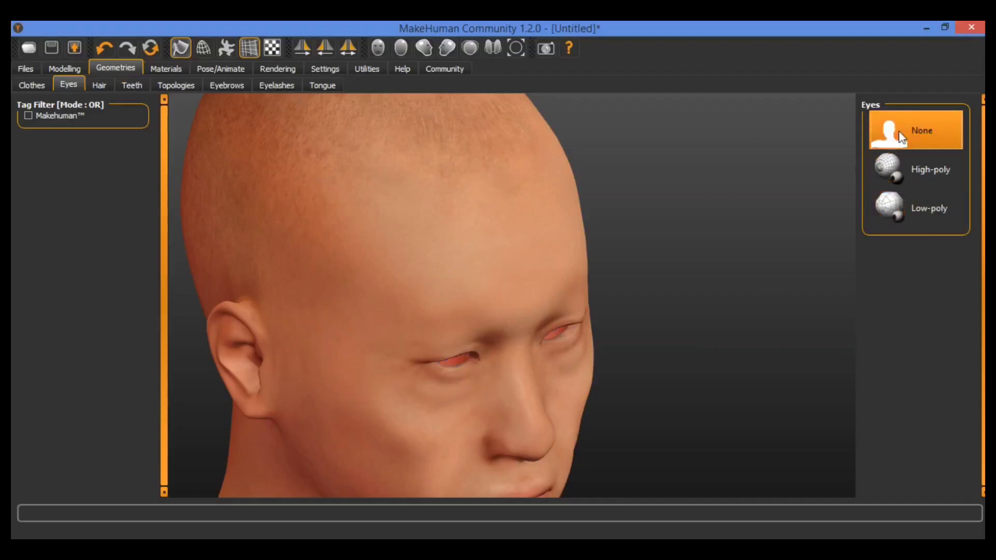
{"action": "left_click_drag", "start_coordinate": [743, 213], "coordinate": [769, 227]}
{"action": "left_click", "coordinate": [929, 174]}
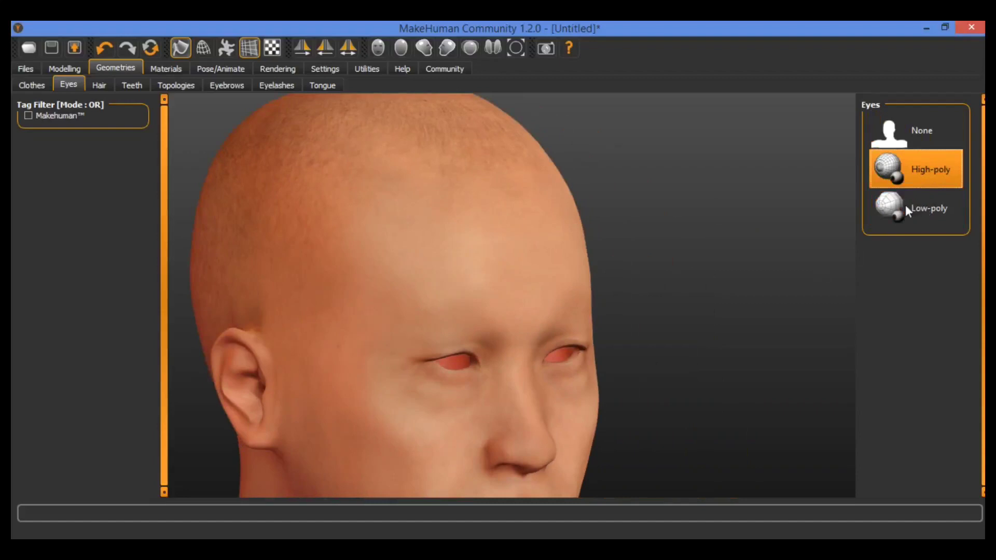
{"action": "left_click_drag", "start_coordinate": [462, 239], "coordinate": [550, 242]}
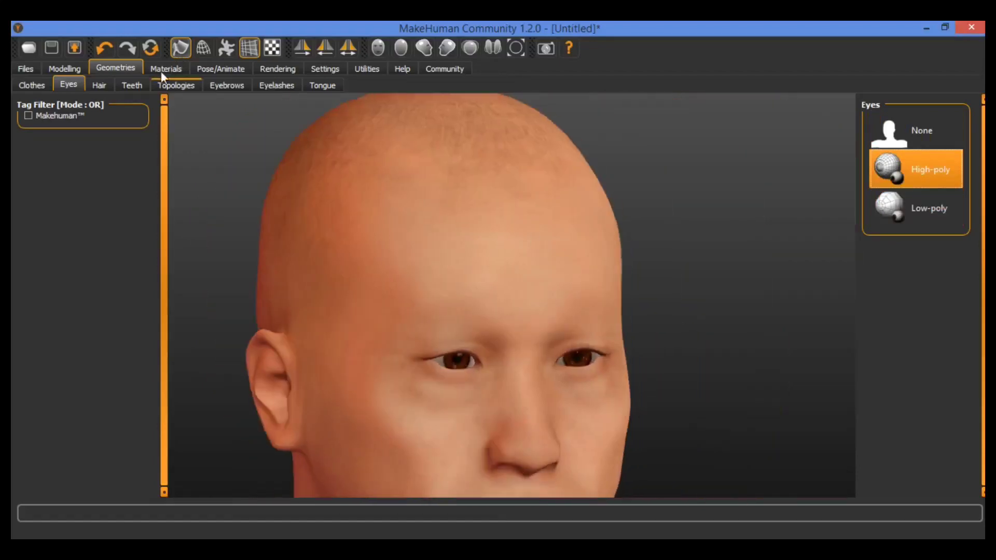
Step: Try the Afro01 hairstyle on the figure and inspect the whole head at an angle
{"action": "left_click", "coordinate": [100, 84]}
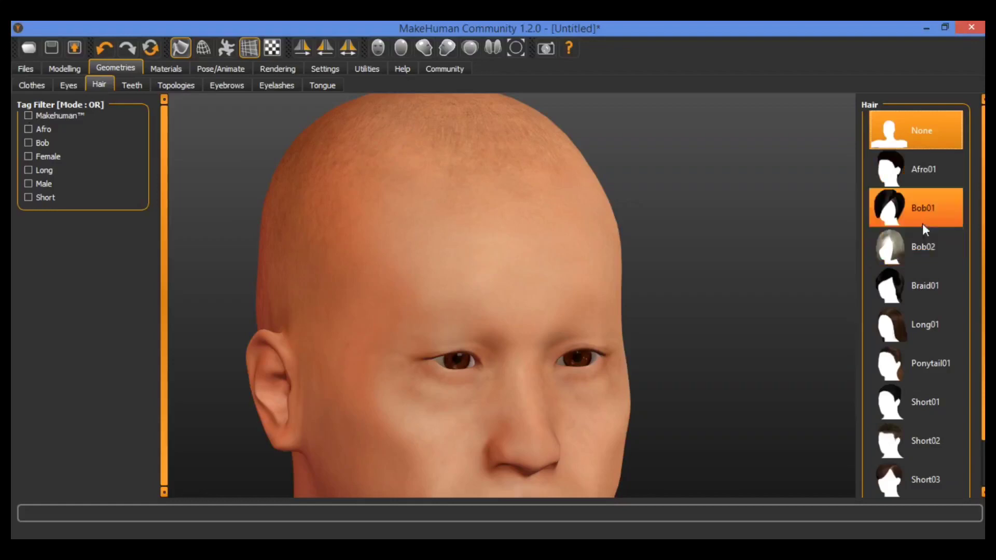
{"action": "left_click", "coordinate": [913, 168]}
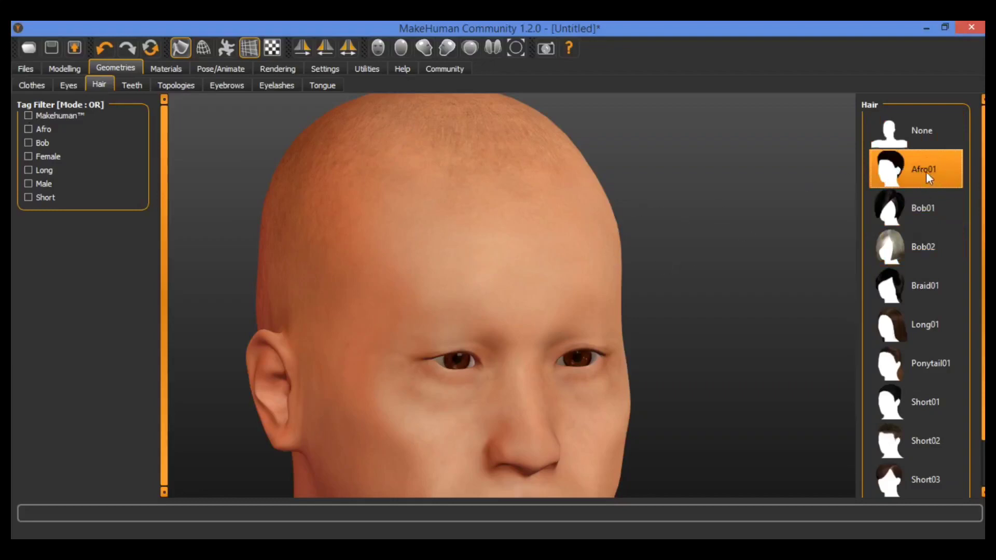
{"action": "left_click_drag", "start_coordinate": [623, 223], "coordinate": [629, 257]}
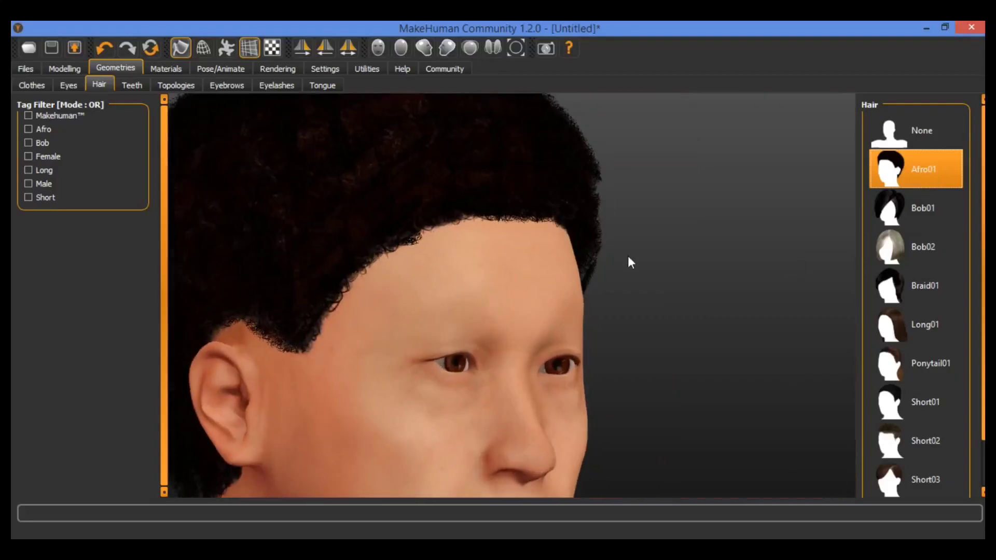
{"action": "scroll", "coordinate": [643, 247], "scroll_direction": "down", "scroll_amount": 2}
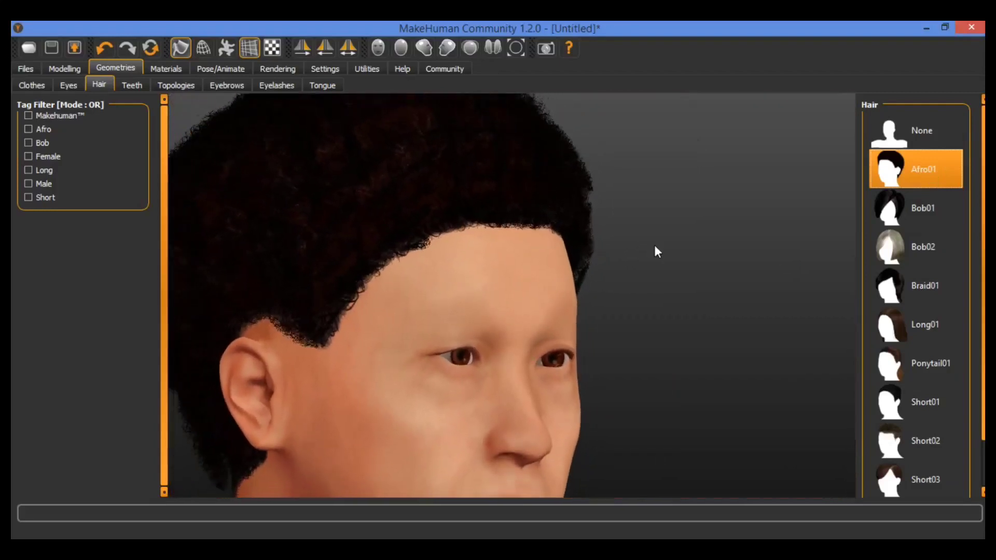
{"action": "scroll", "coordinate": [603, 292], "scroll_direction": "down", "scroll_amount": 2}
{"action": "scroll", "coordinate": [615, 285], "scroll_direction": "down", "scroll_amount": 3}
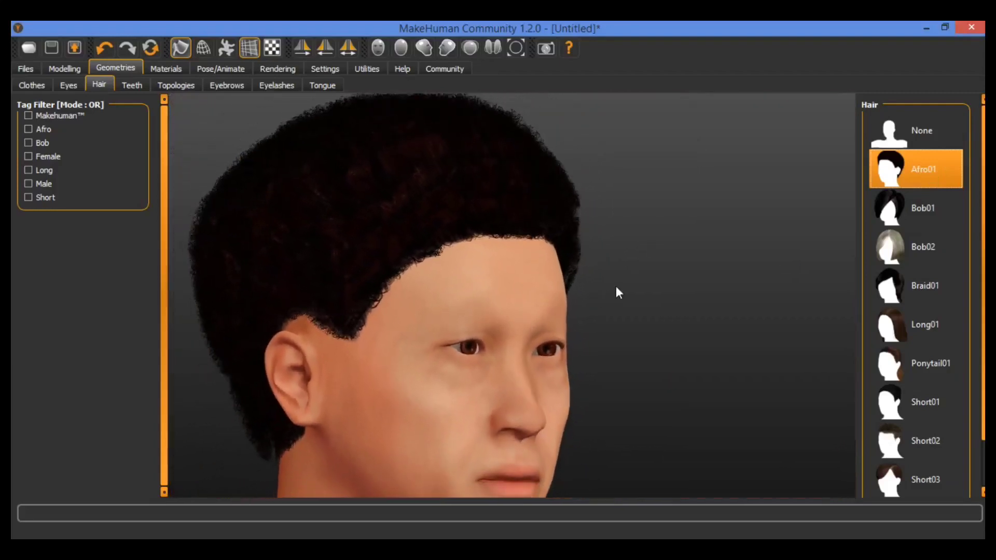
{"action": "scroll", "coordinate": [625, 287], "scroll_direction": "down", "scroll_amount": 4}
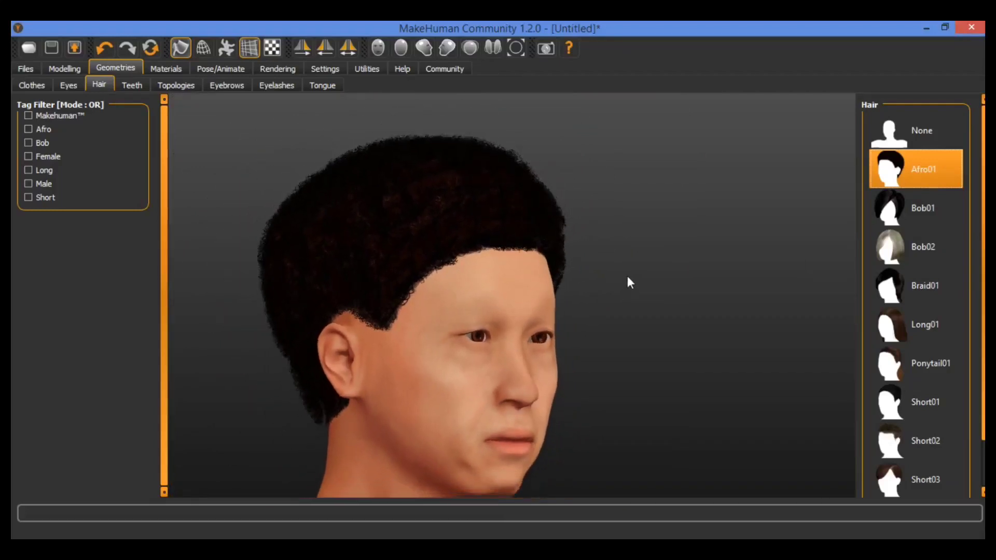
{"action": "mouse_move", "coordinate": [633, 367]}
{"action": "left_mouse_down"}
{"action": "mouse_move", "coordinate": [556, 406]}
{"action": "mouse_move", "coordinate": [514, 406]}
{"action": "mouse_move", "coordinate": [476, 380]}
{"action": "mouse_move", "coordinate": [643, 363]}
{"action": "left_mouse_up"}
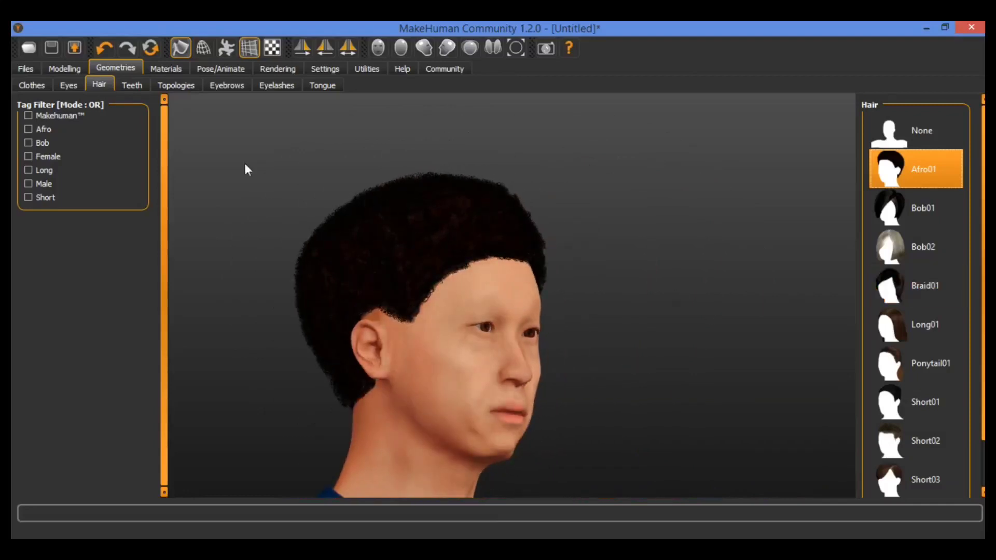
Step: Try the Bob and Afro tags in the hair filter, and replace them with the Makehuman™ tag alone
{"action": "left_click", "coordinate": [28, 144]}
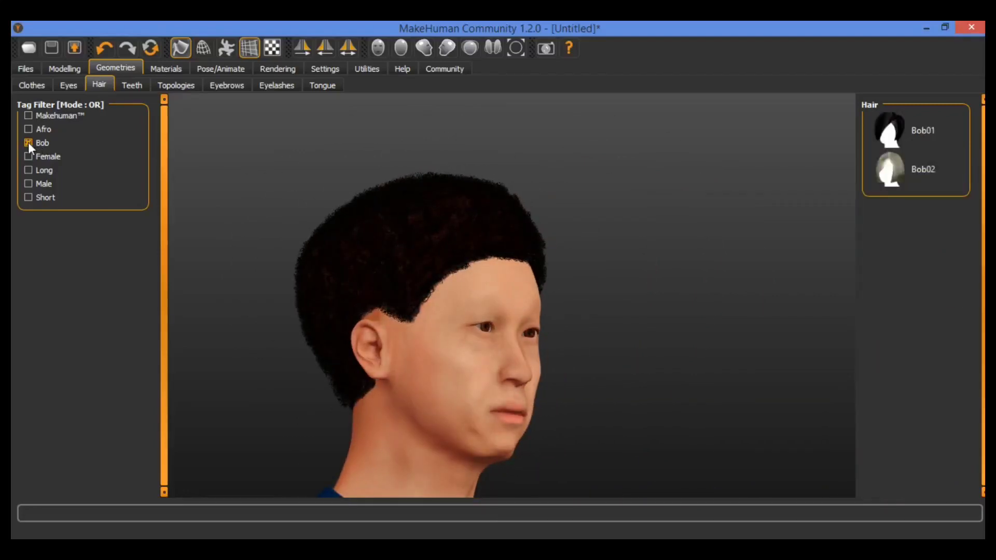
{"action": "left_click", "coordinate": [29, 130]}
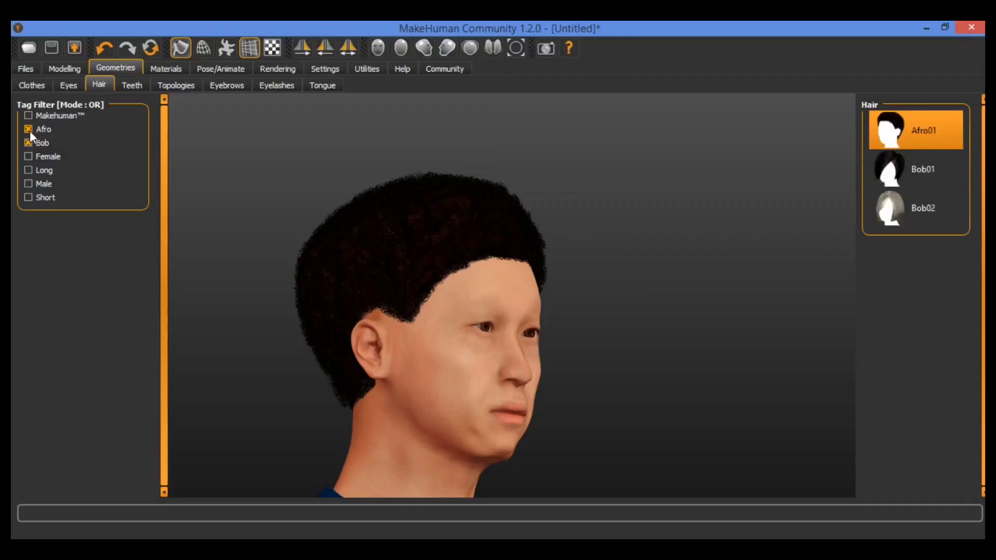
{"action": "left_click", "coordinate": [30, 131]}
{"action": "left_click", "coordinate": [28, 143]}
{"action": "left_click", "coordinate": [27, 116]}
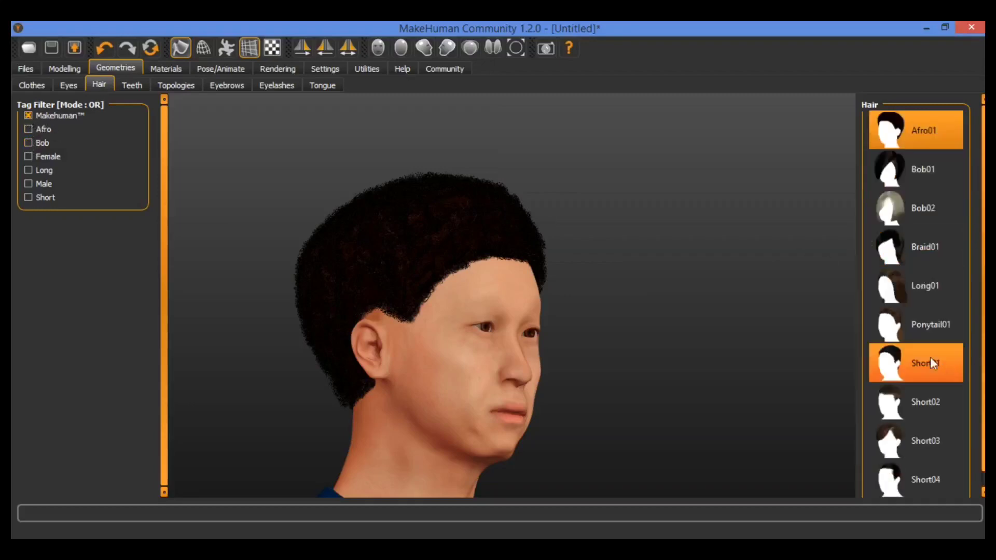
Step: Apply the Short01 hairstyle to the figure and check it from below, the side and the front
{"action": "left_click", "coordinate": [917, 359]}
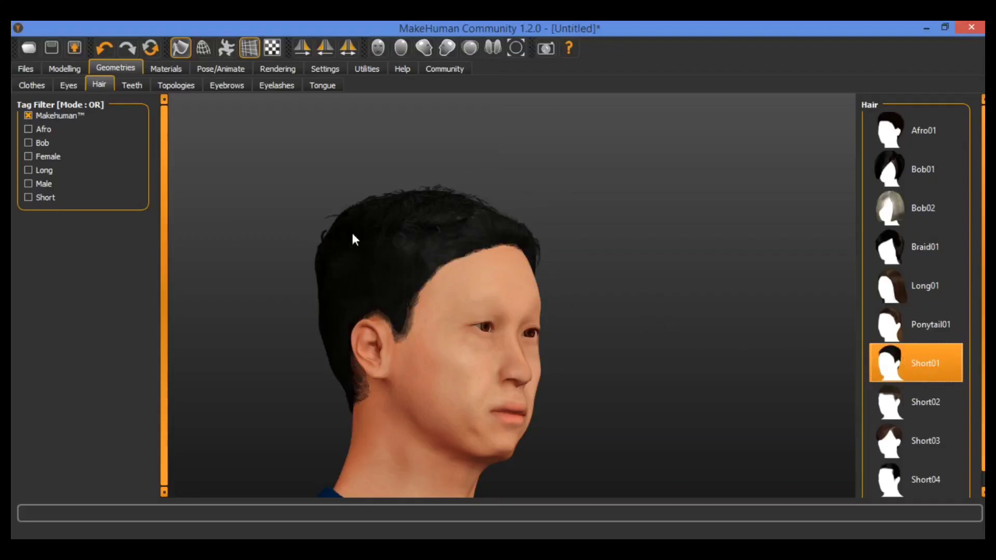
{"action": "left_click_drag", "start_coordinate": [637, 275], "coordinate": [550, 254]}
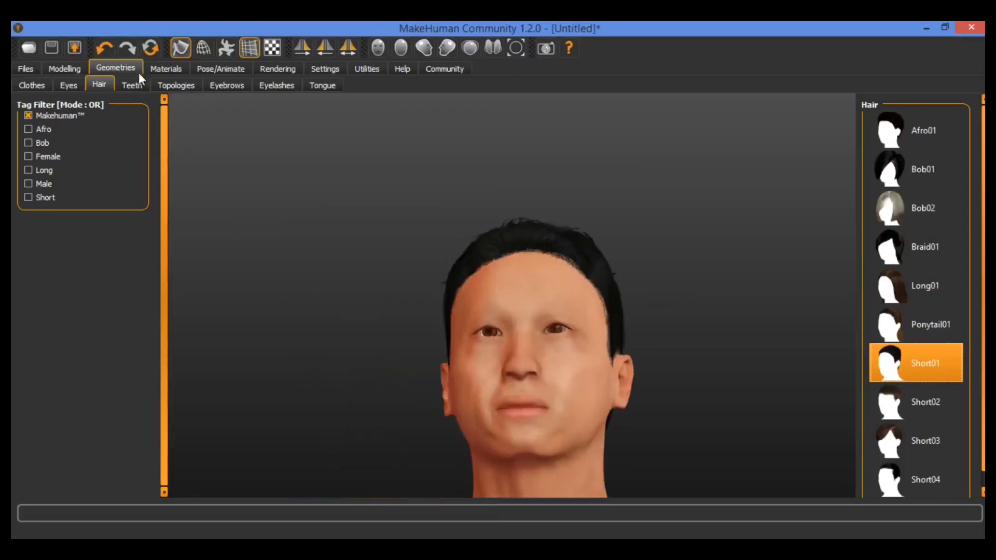
{"action": "left_click", "coordinate": [44, 170]}
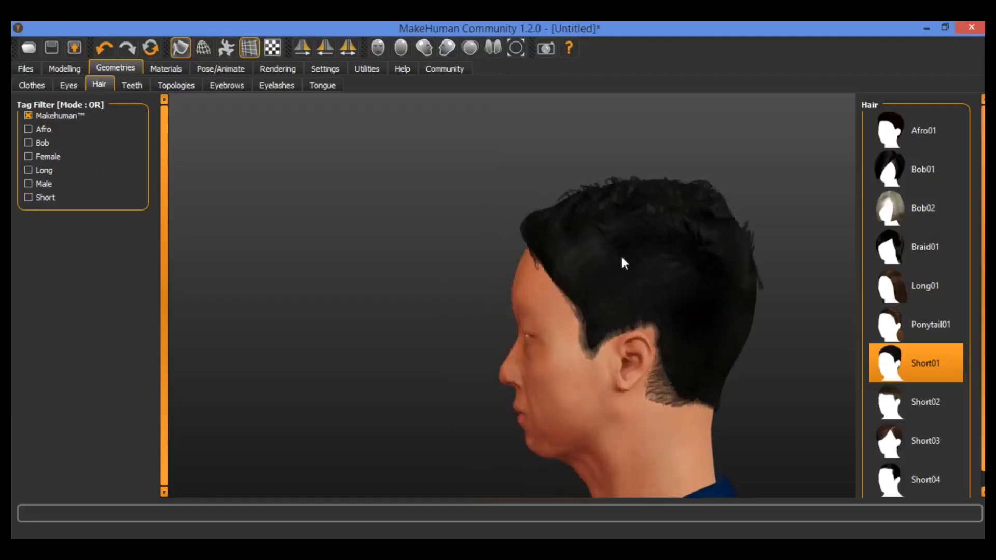
{"action": "left_click_drag", "start_coordinate": [623, 263], "coordinate": [696, 267]}
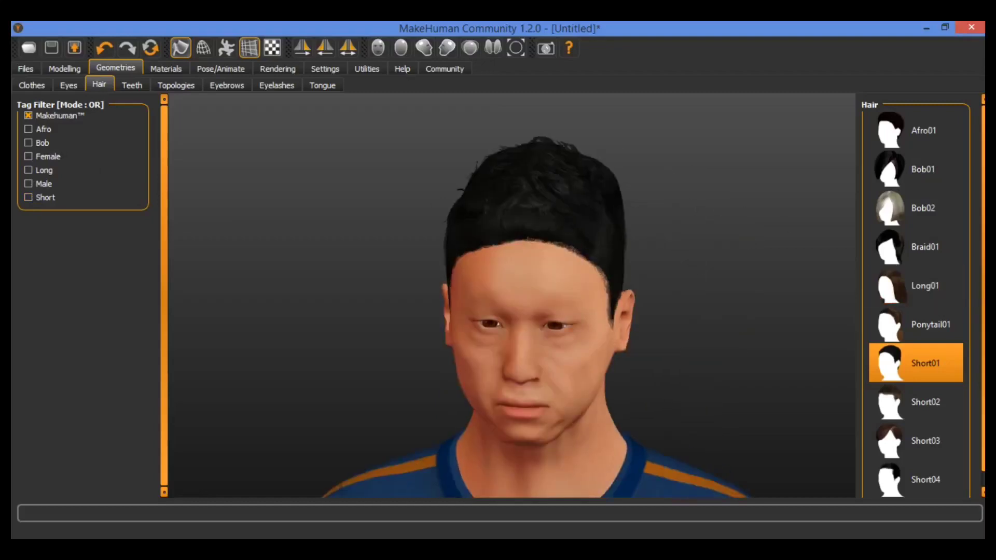
{"action": "scroll", "coordinate": [980, 364], "scroll_direction": "down", "scroll_amount": 1}
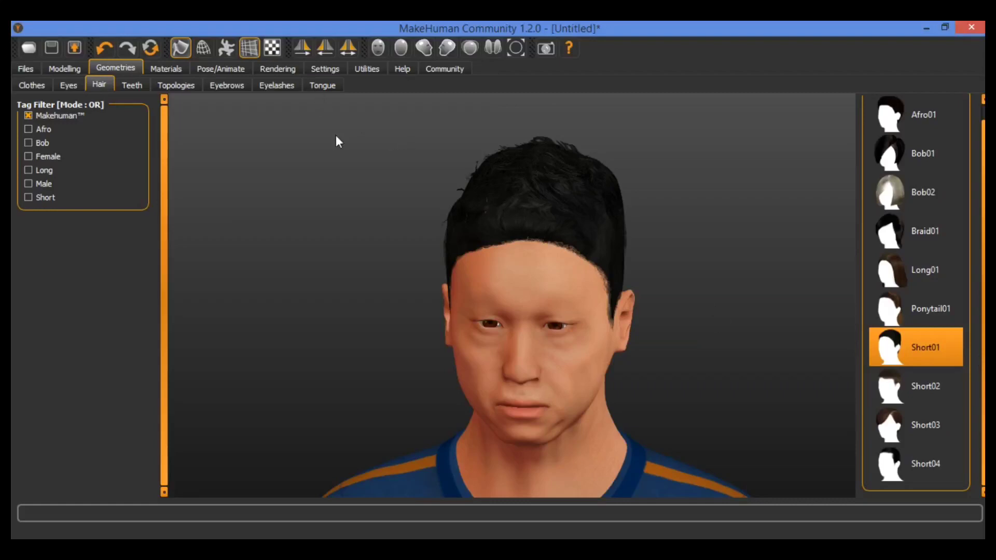